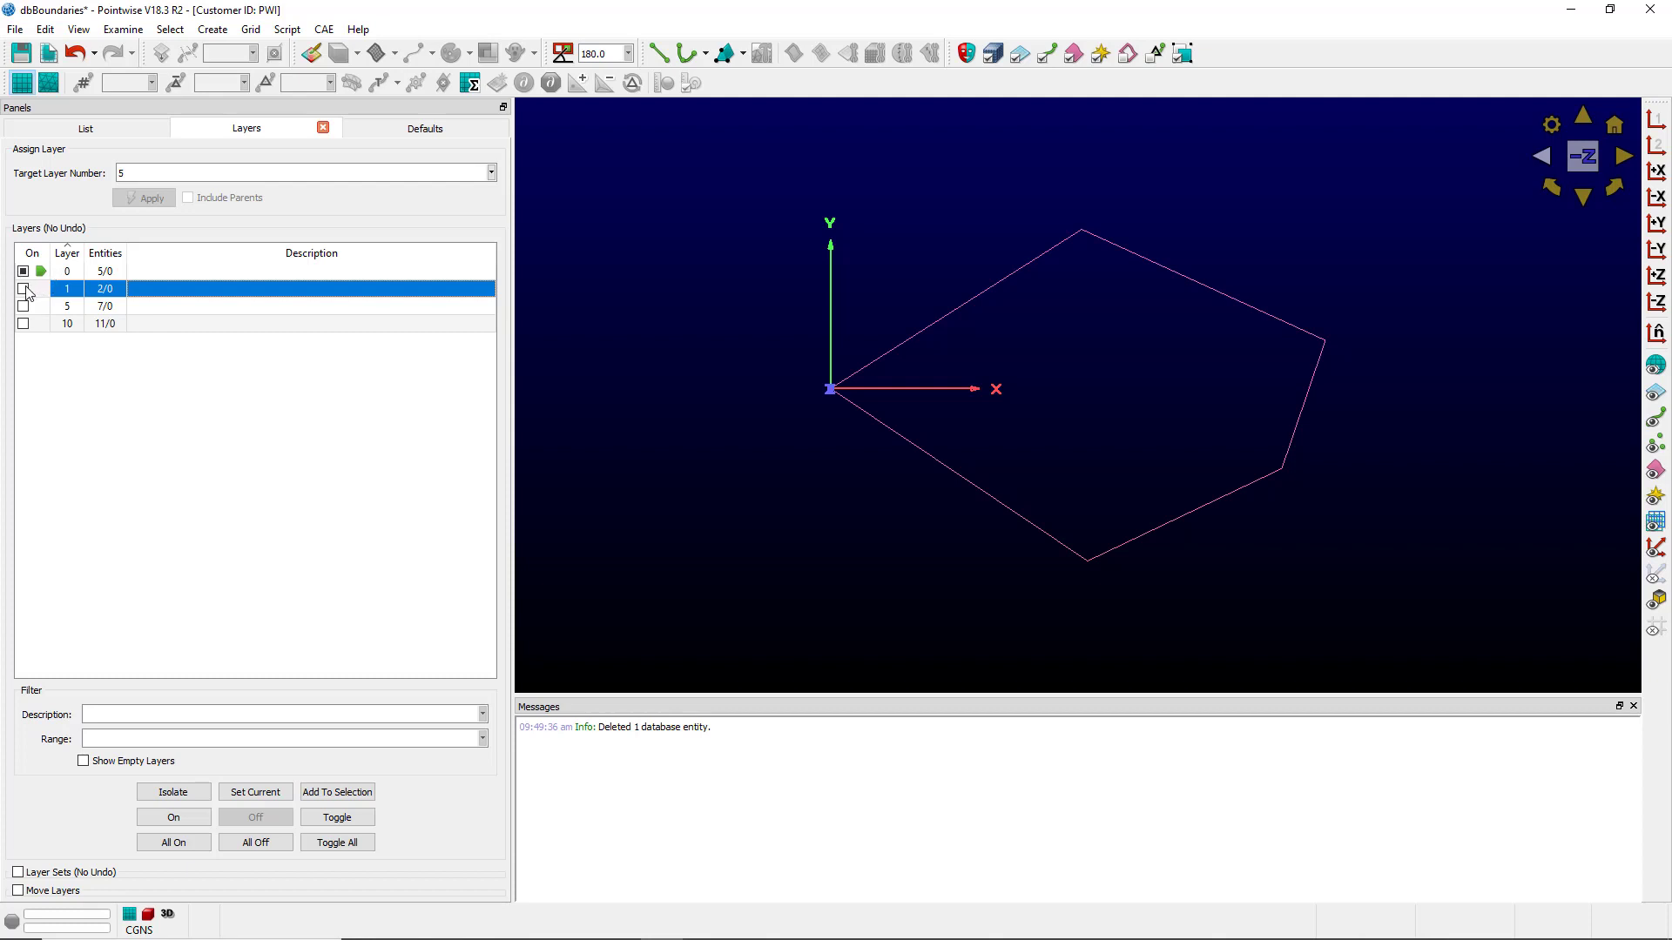
- Turn on layer 1 to reveal the U,V = 0,0 and U,V = 1,1 corner labels
left_click(23, 290)
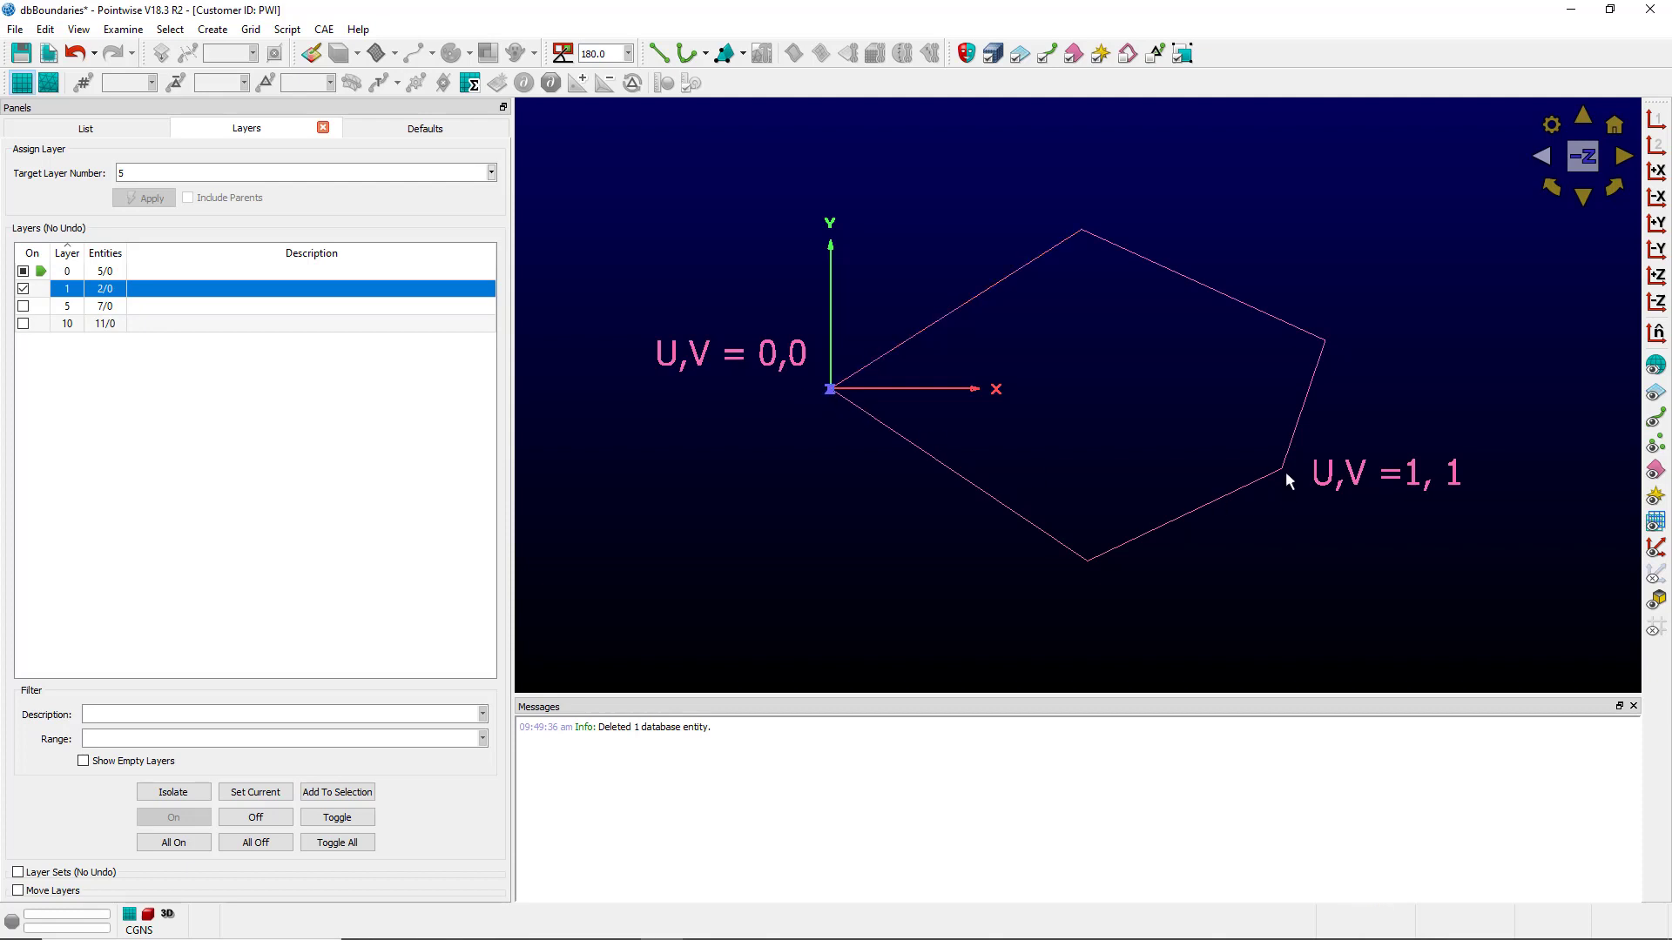
- Start a manual-side patch with the lower-left and lower-right curves as sides one and two
left_click(213, 29)
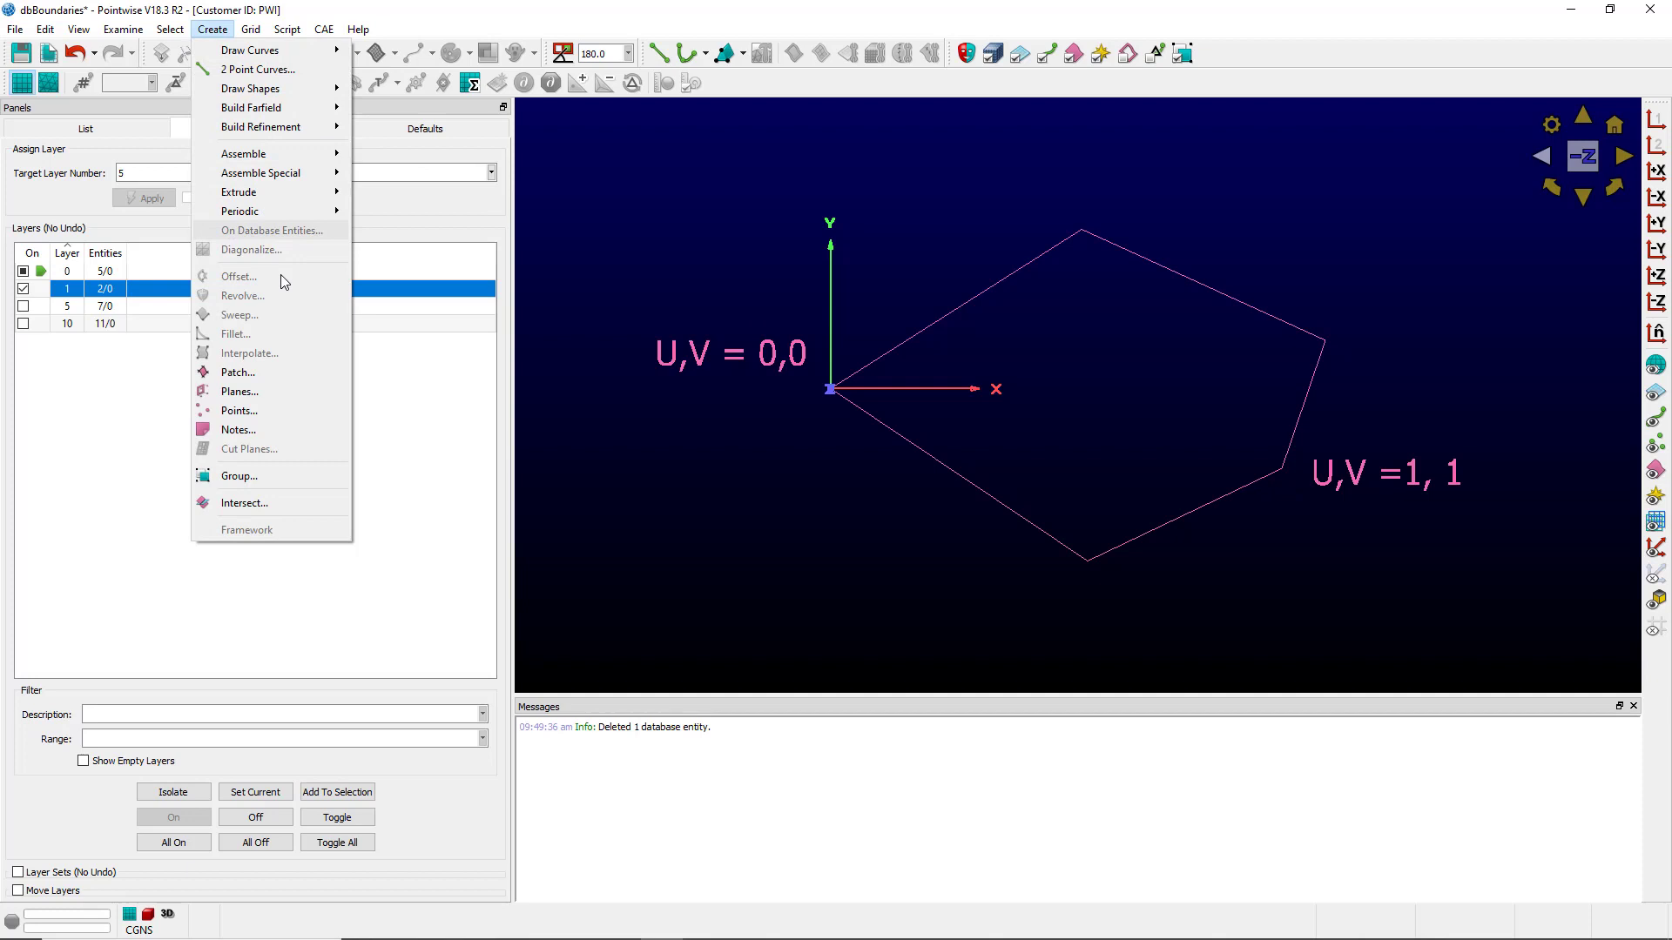
left_click(272, 371)
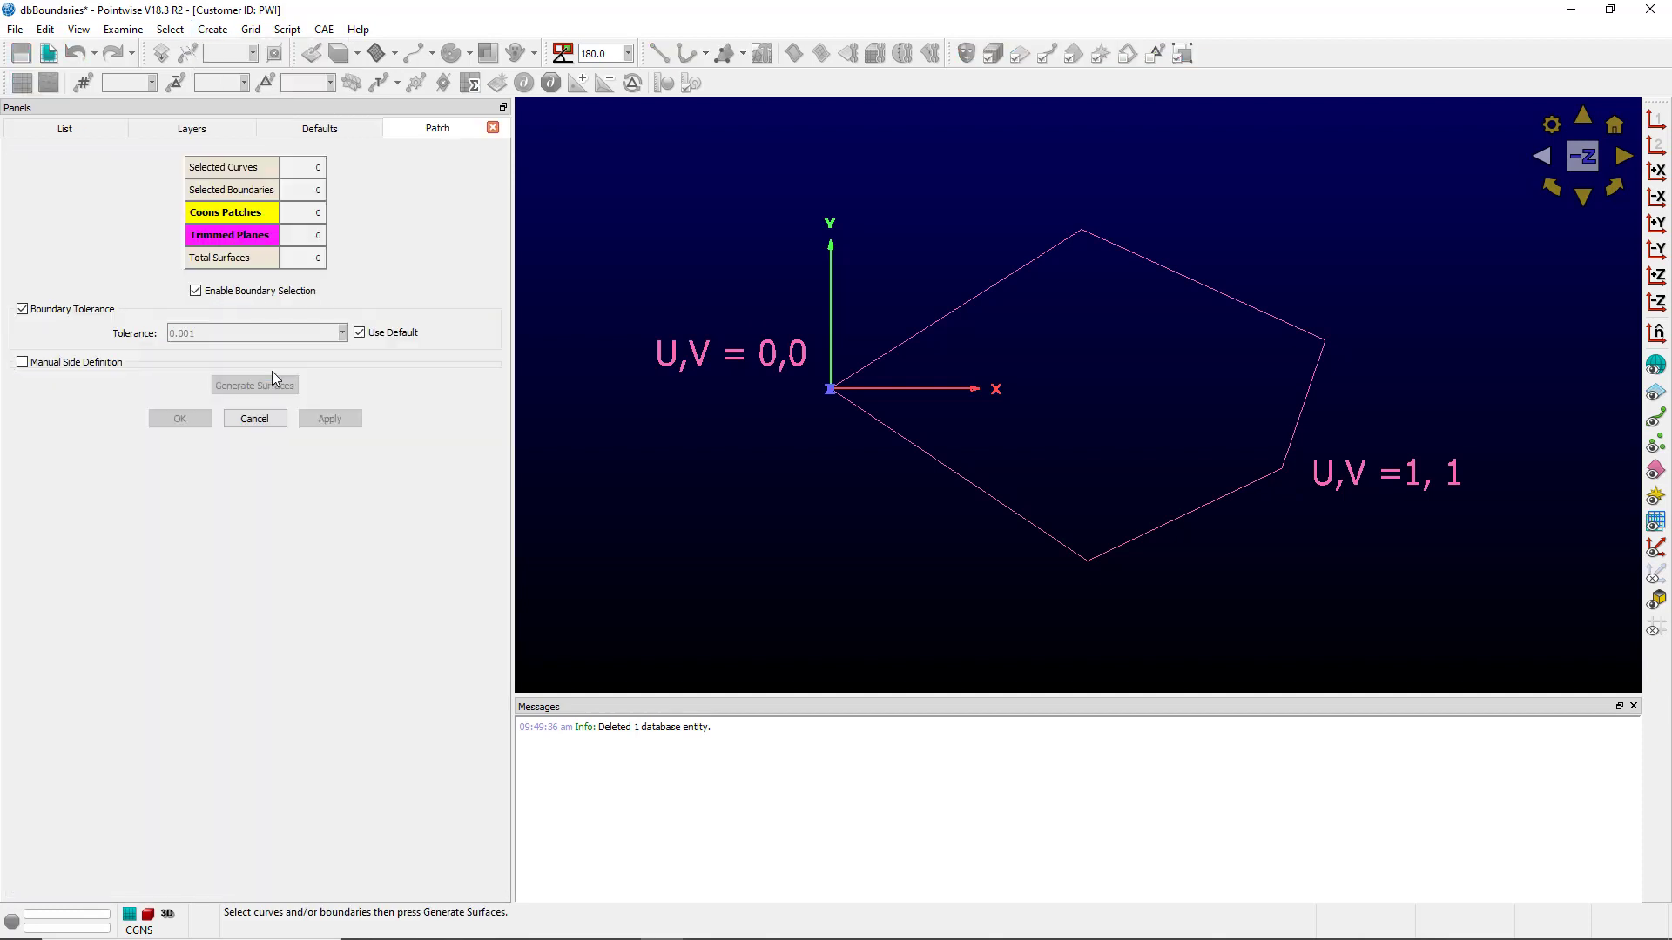
left_click(66, 364)
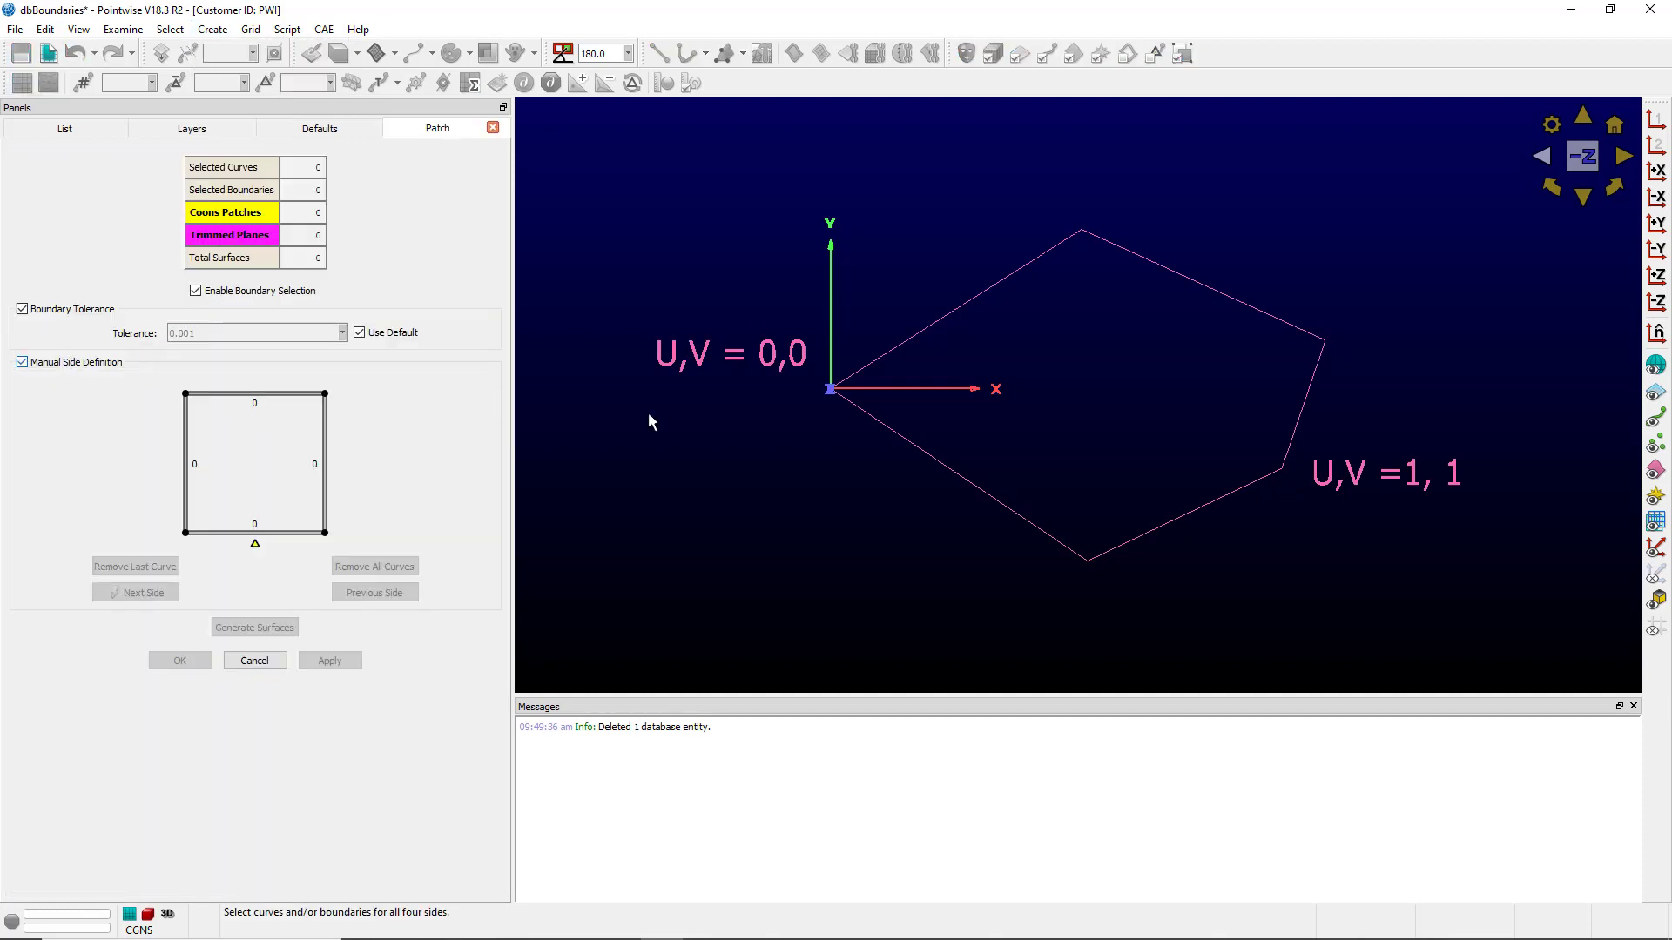
left_click(878, 426)
left_click(142, 590)
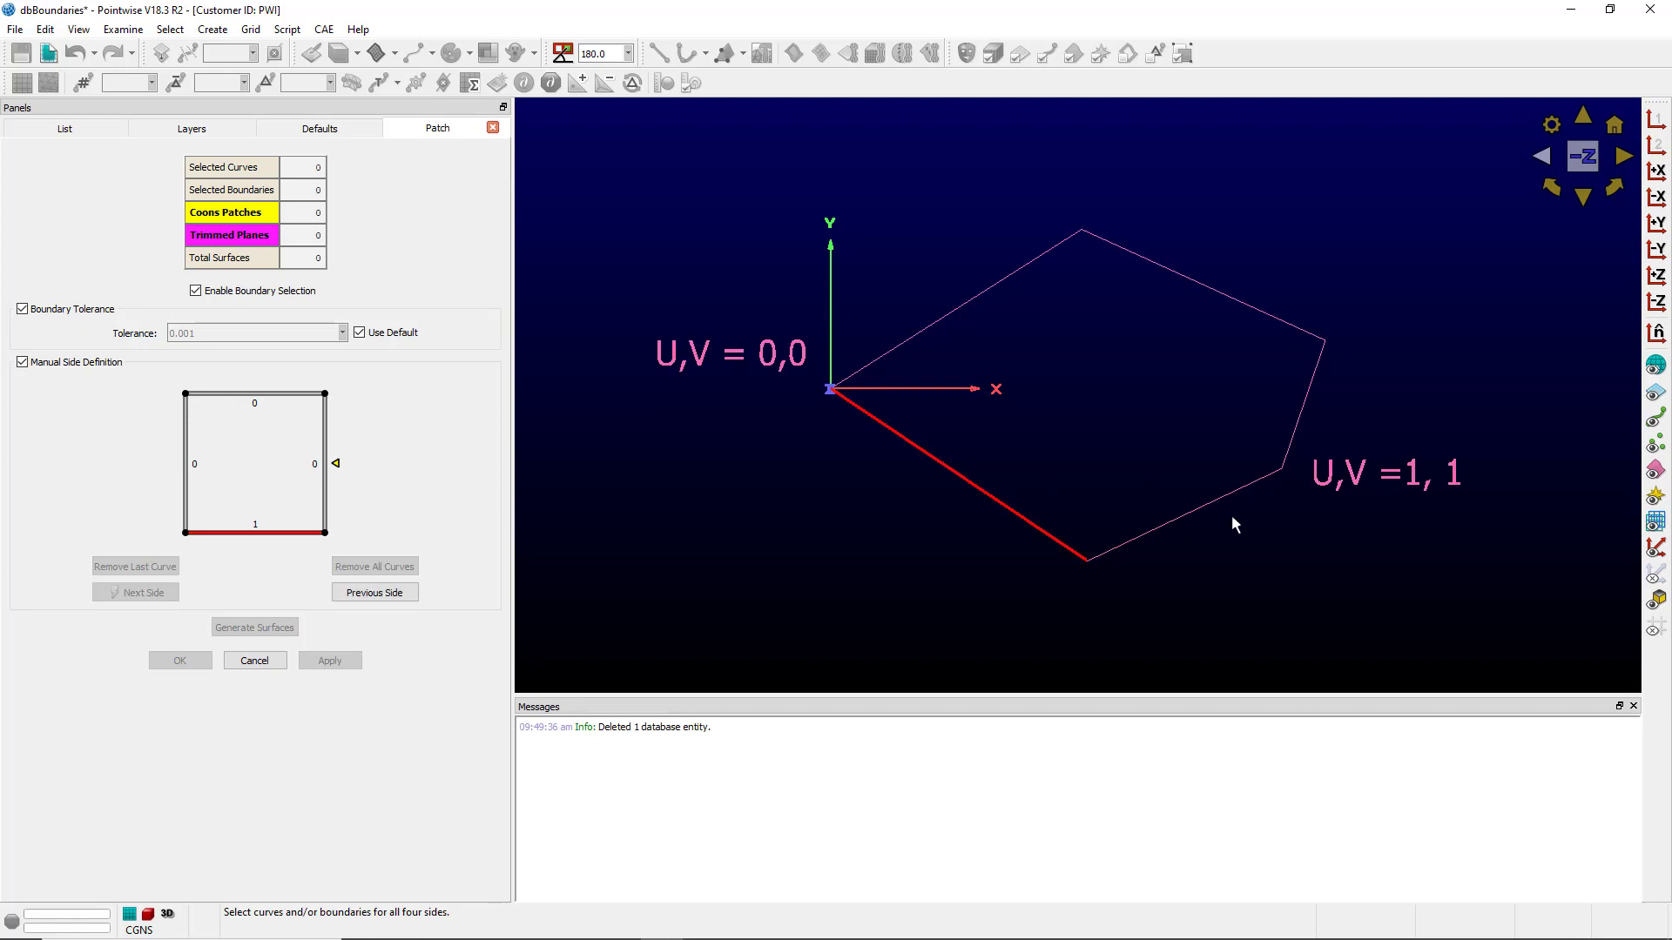
left_click(1174, 511)
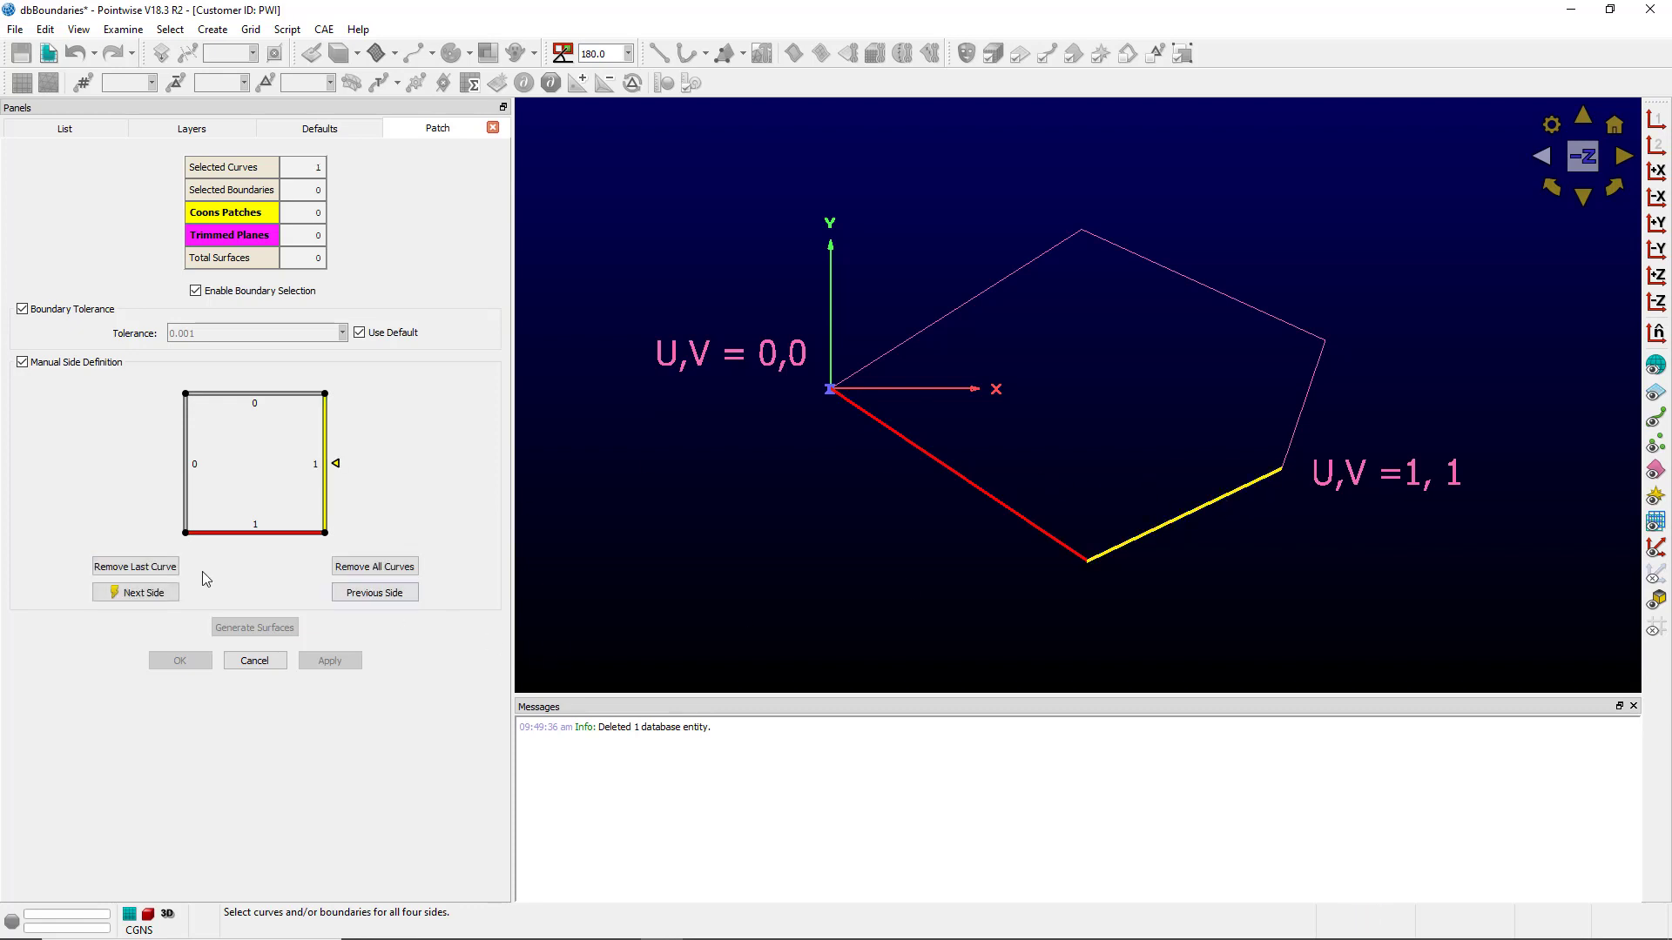
- Make the short right and upper-right curves side three, the upper-left side four, and generate the patch
left_click(142, 592)
left_click(1297, 412)
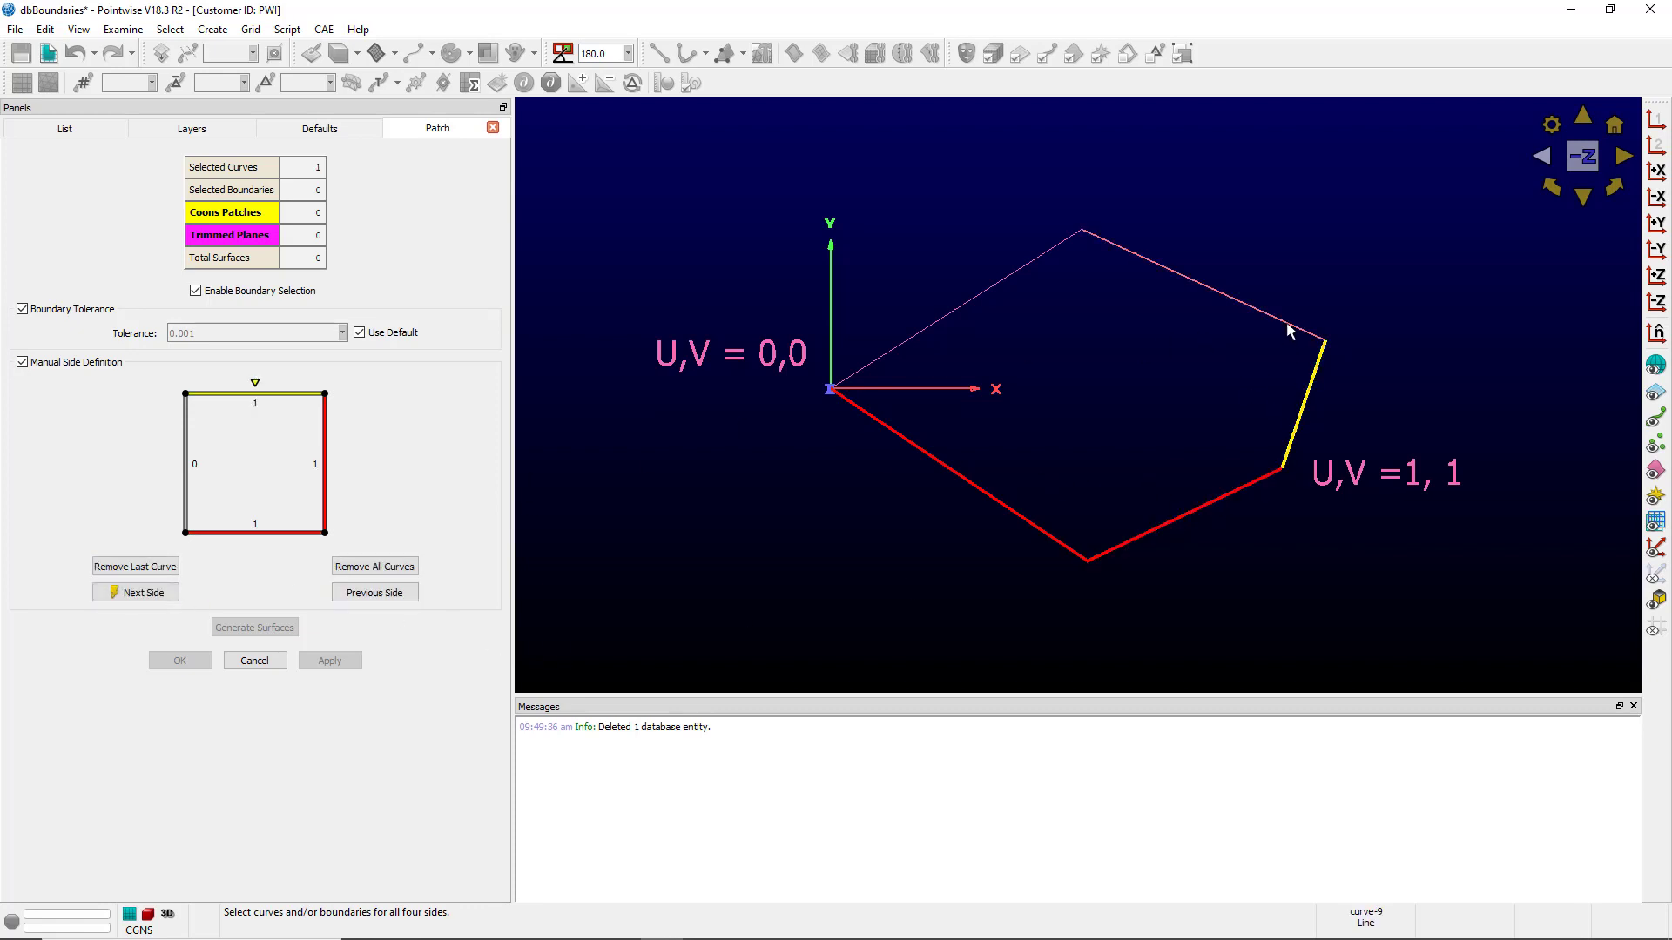
left_click(1286, 325)
left_click(145, 593)
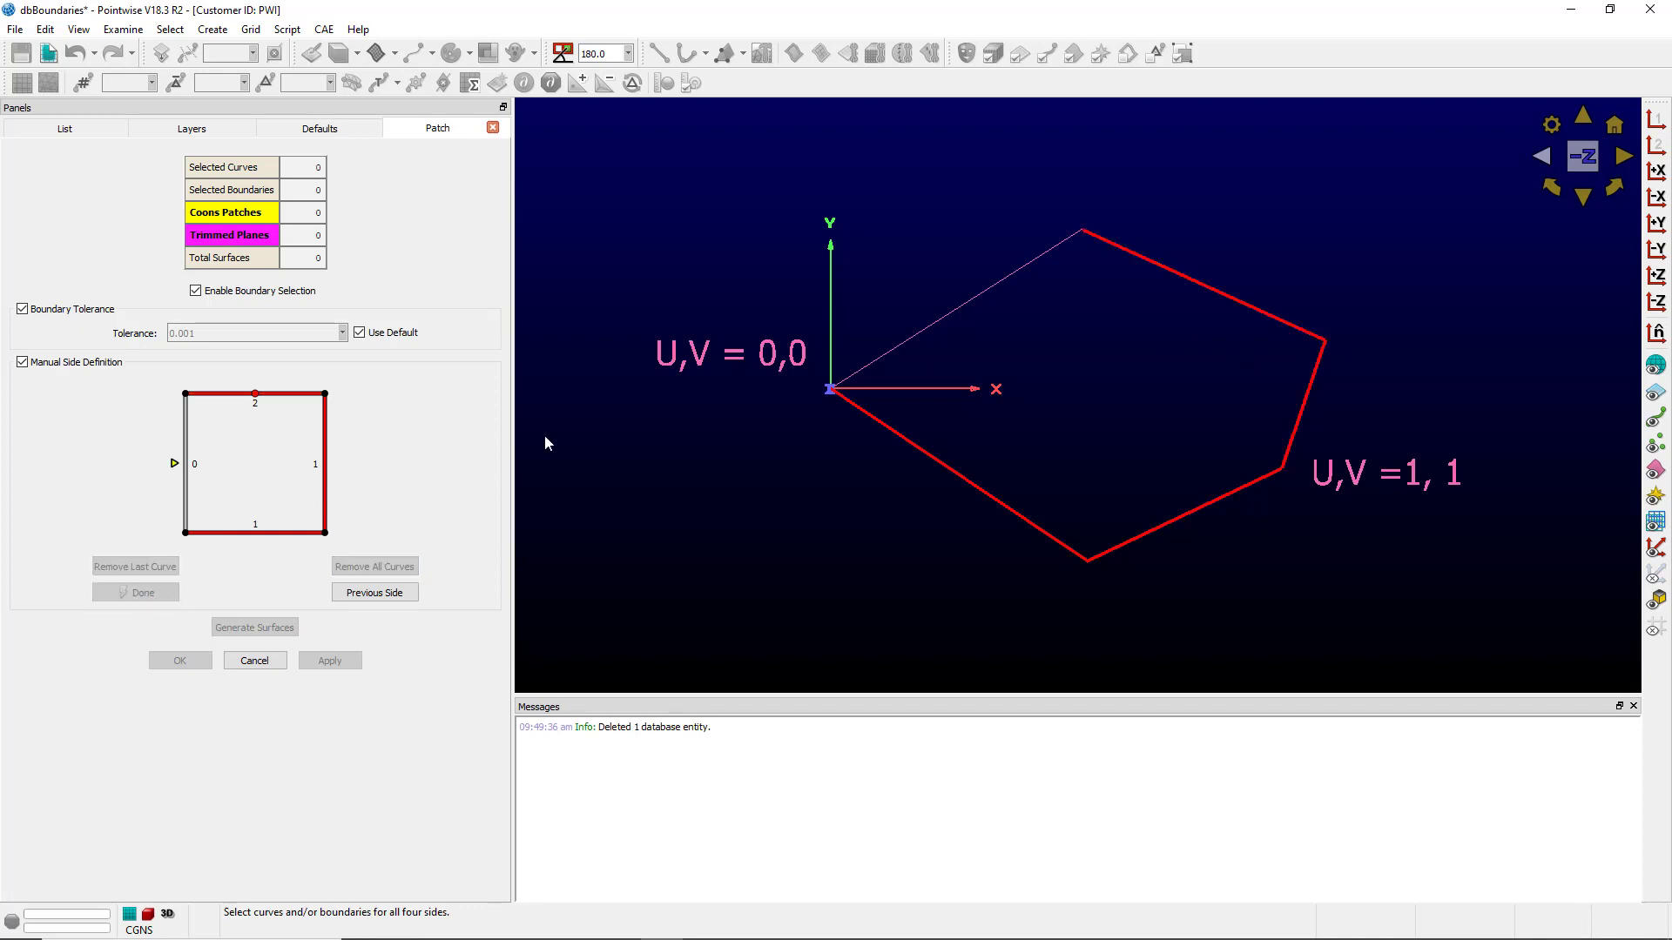
left_click(910, 341)
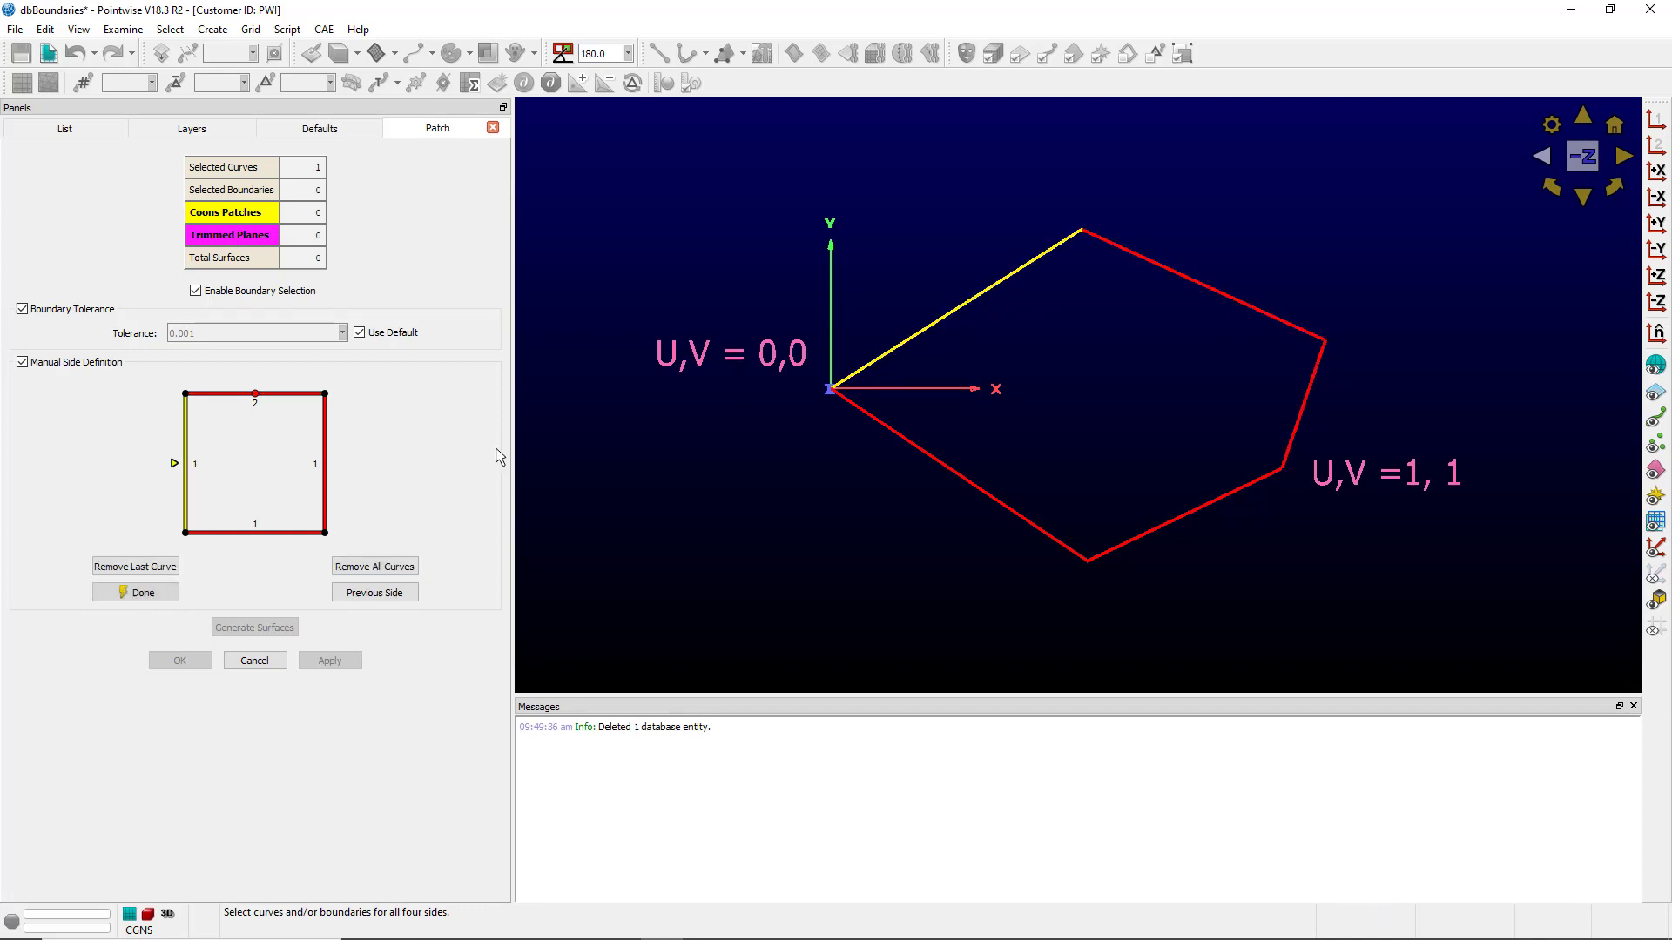
left_click(144, 593)
left_click(238, 628)
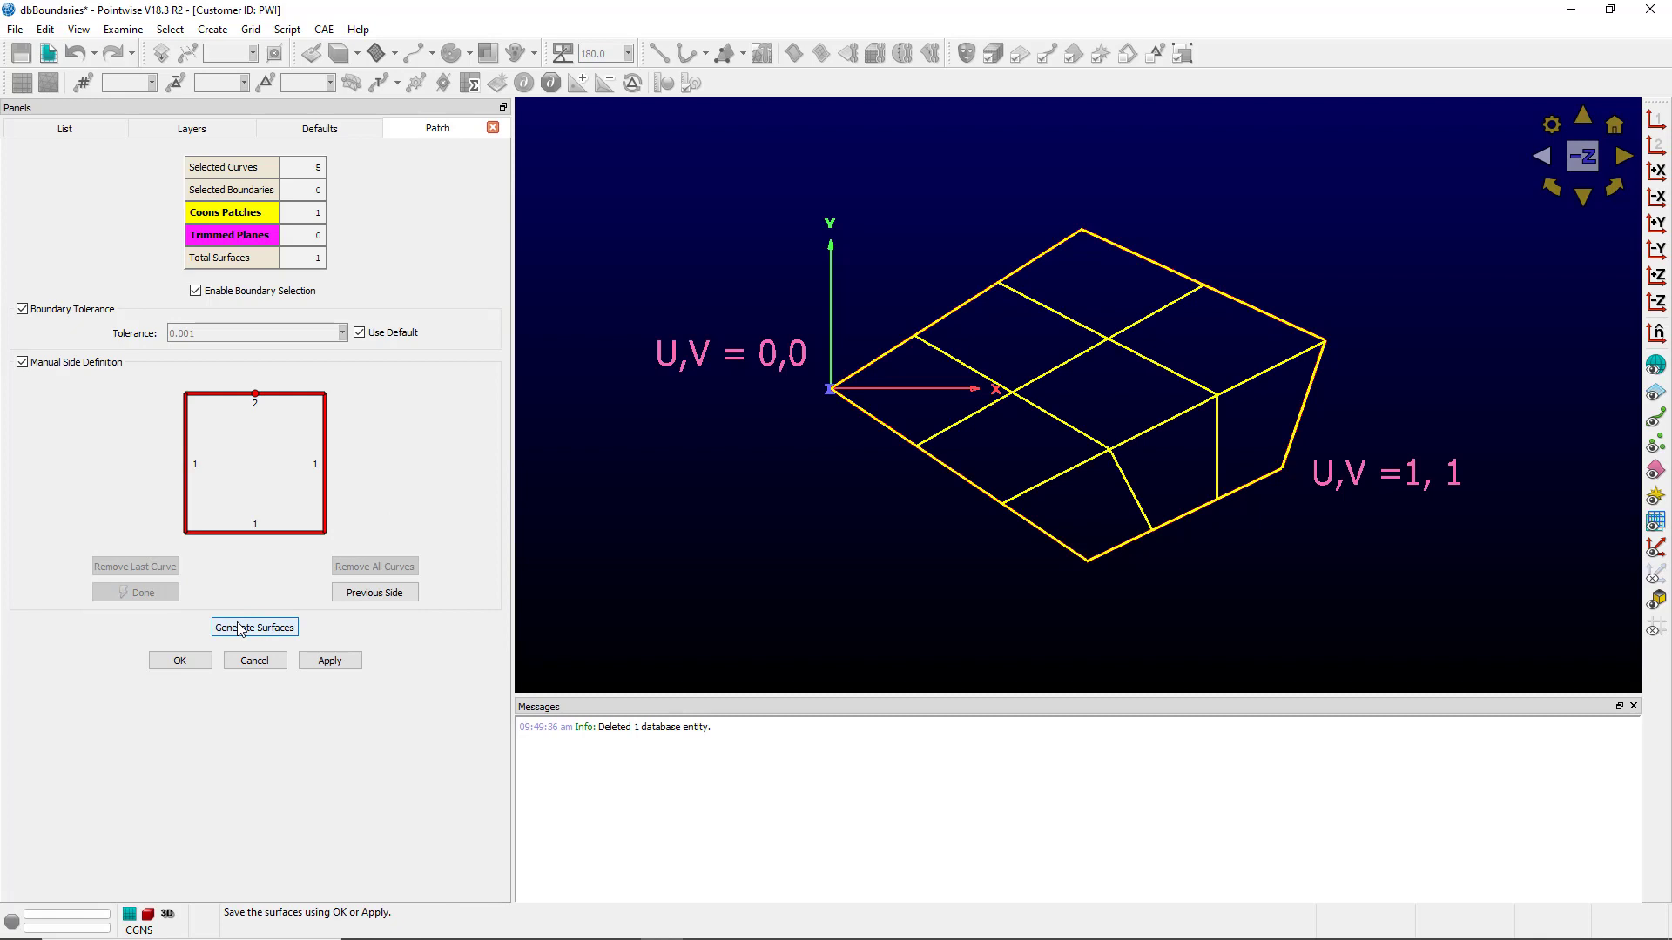
- Keep the first patch and confirm its far corner reads U,V = 1,1 in Split, then cancel
left_click(180, 661)
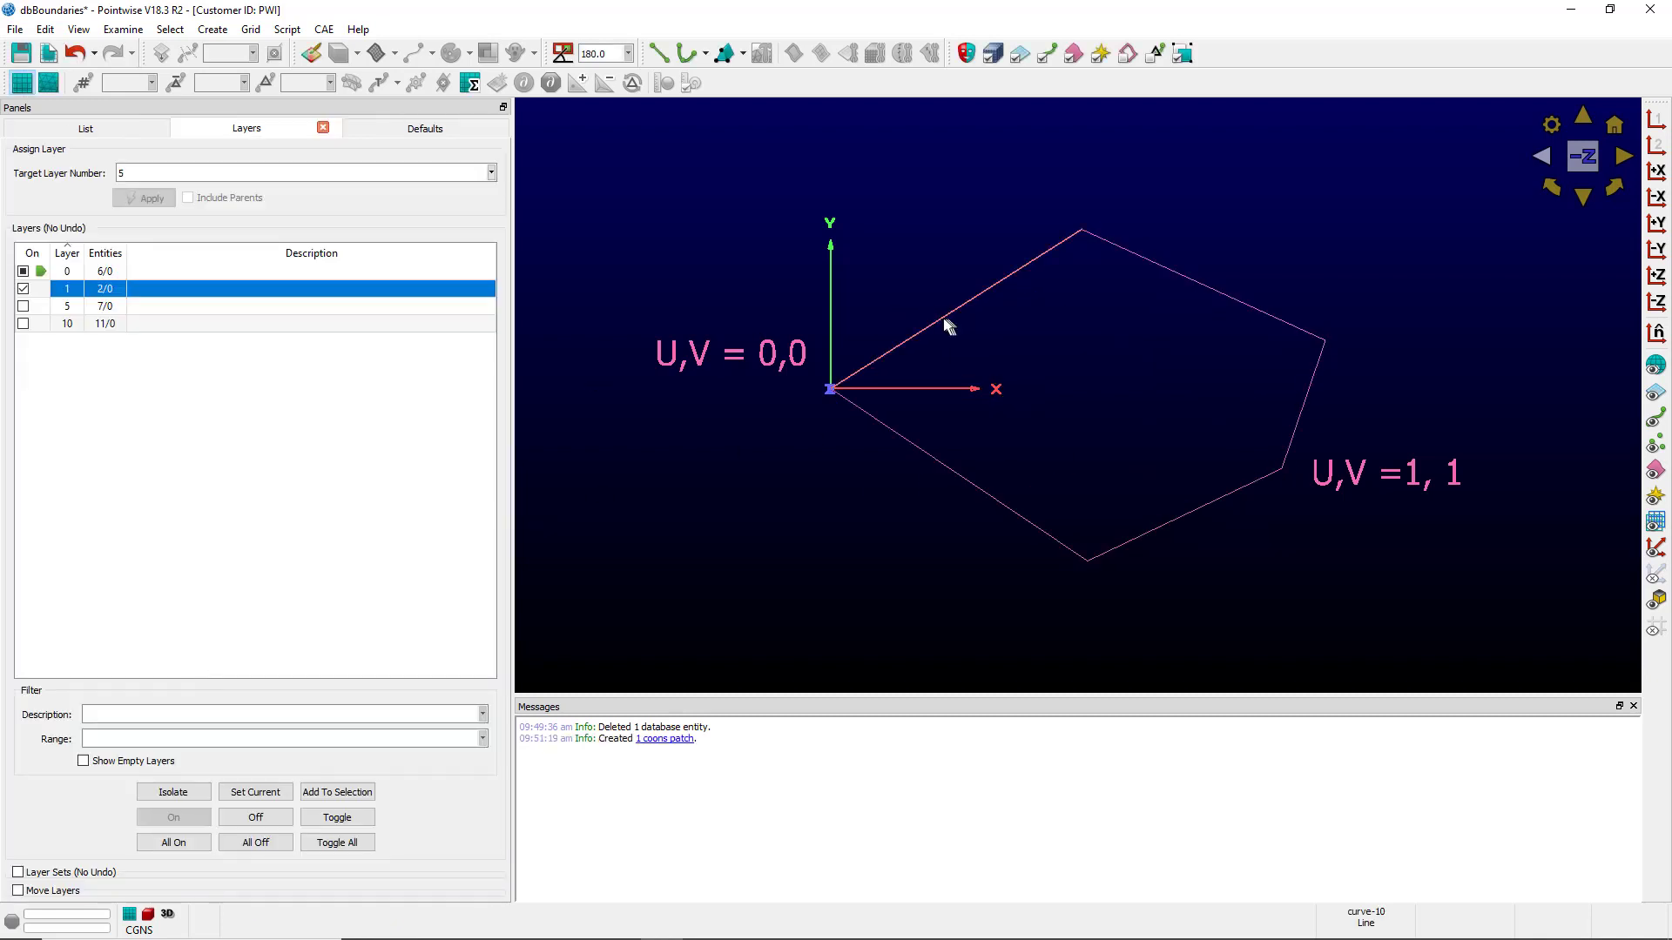
left_click(45, 29)
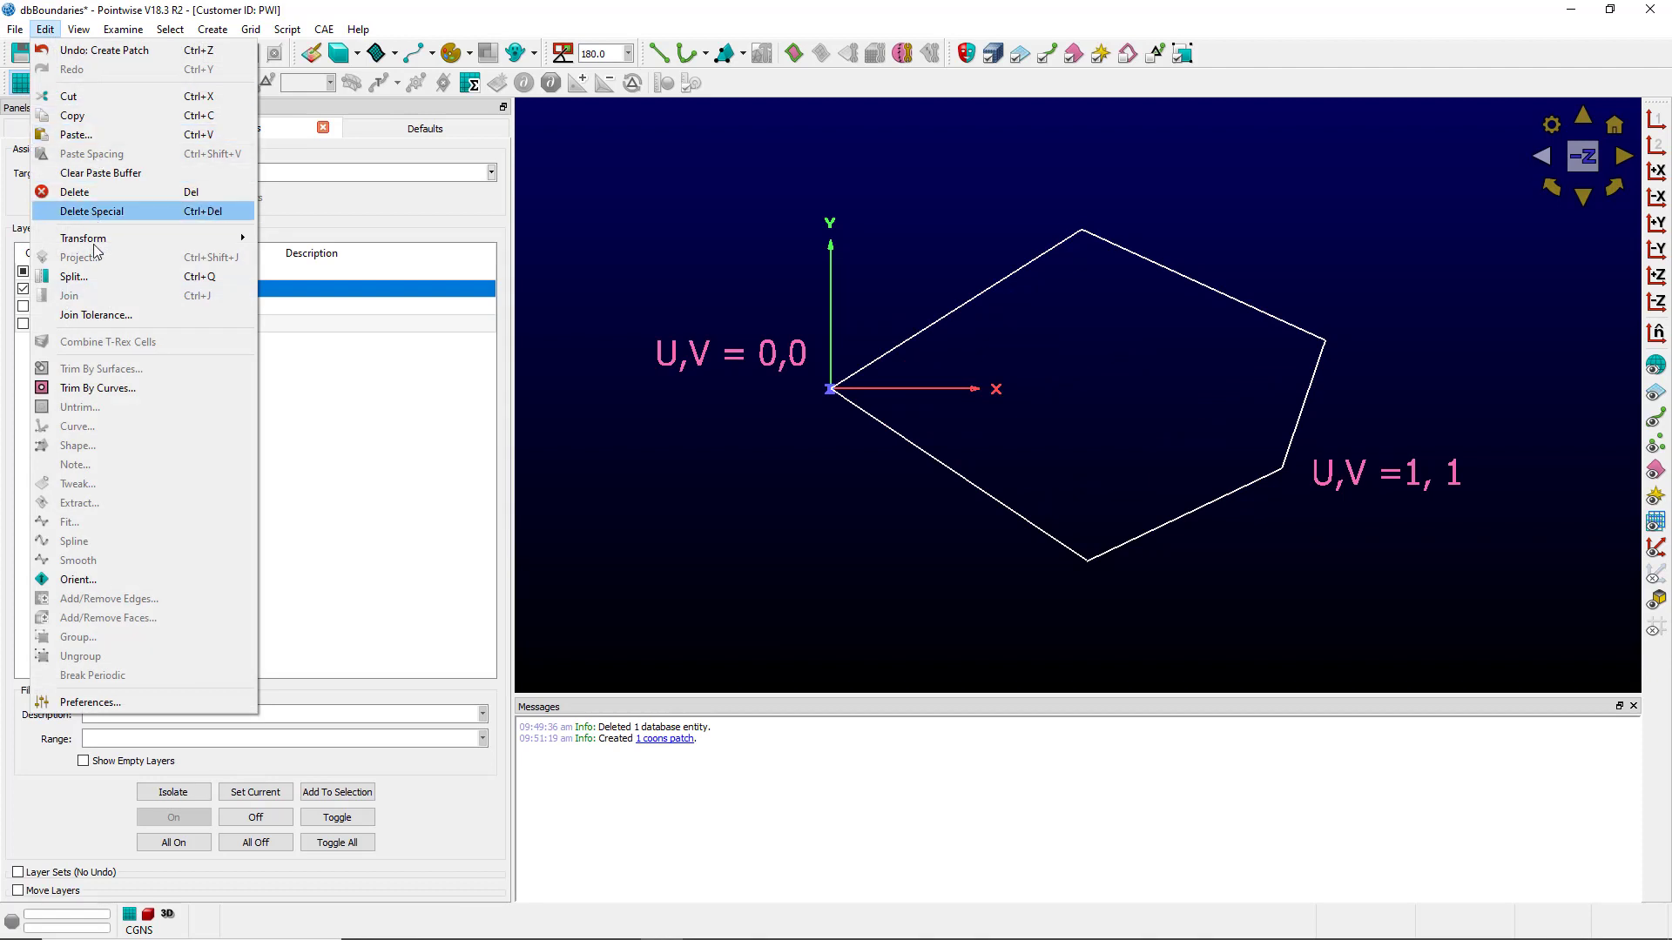
left_click(73, 275)
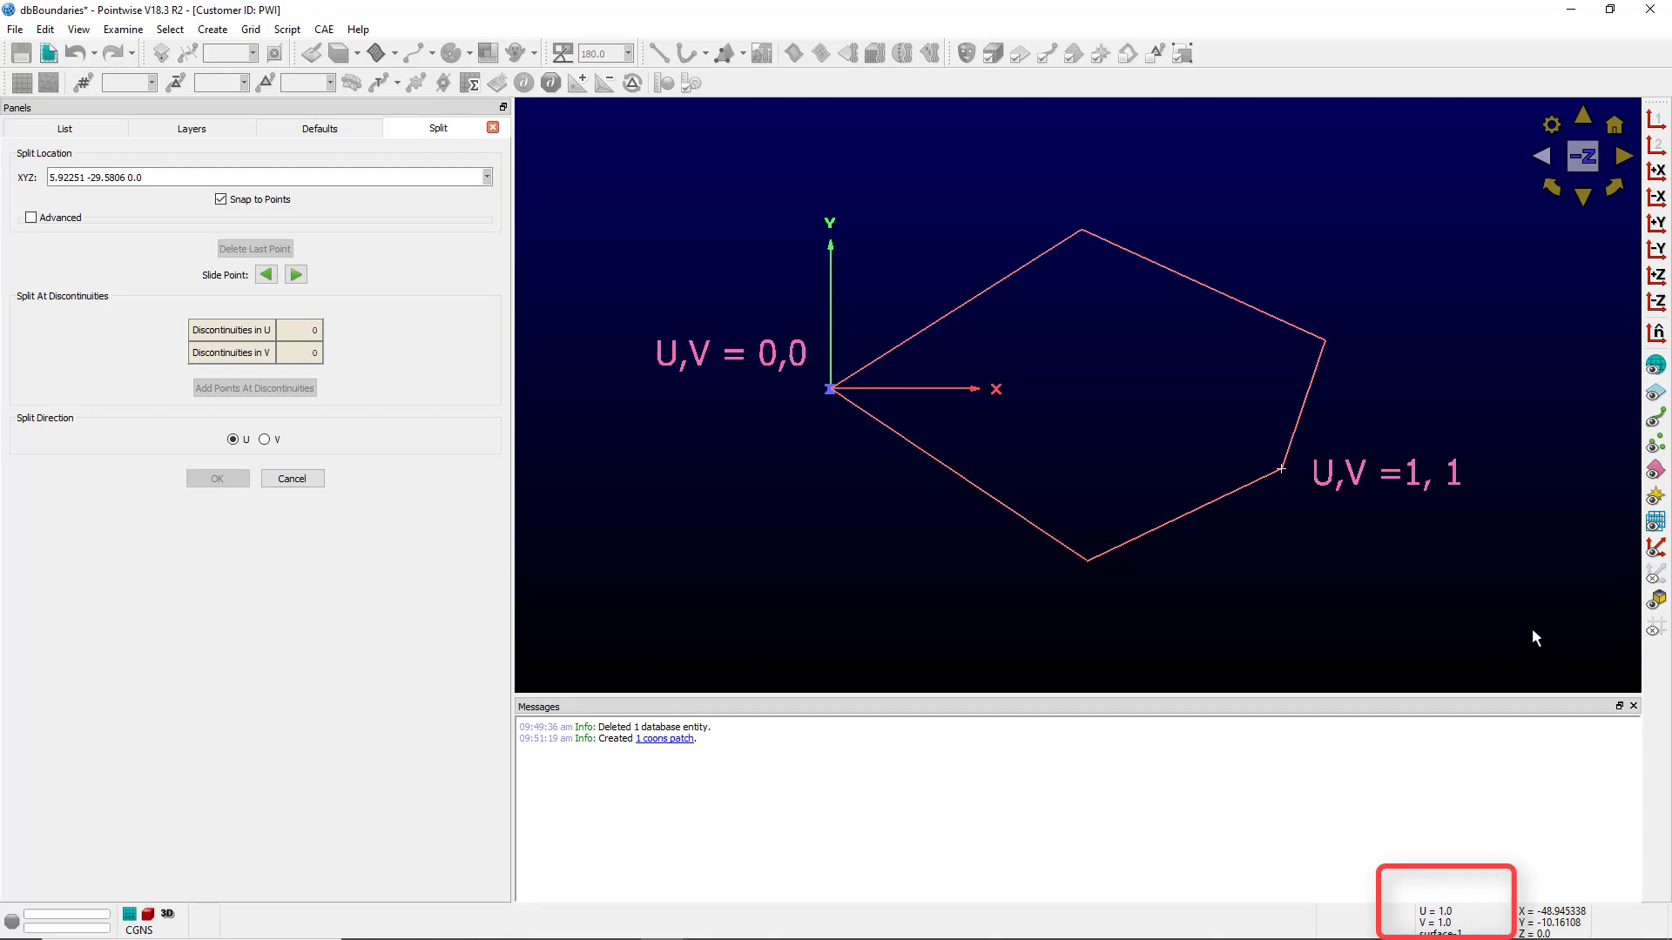
left_click(292, 479)
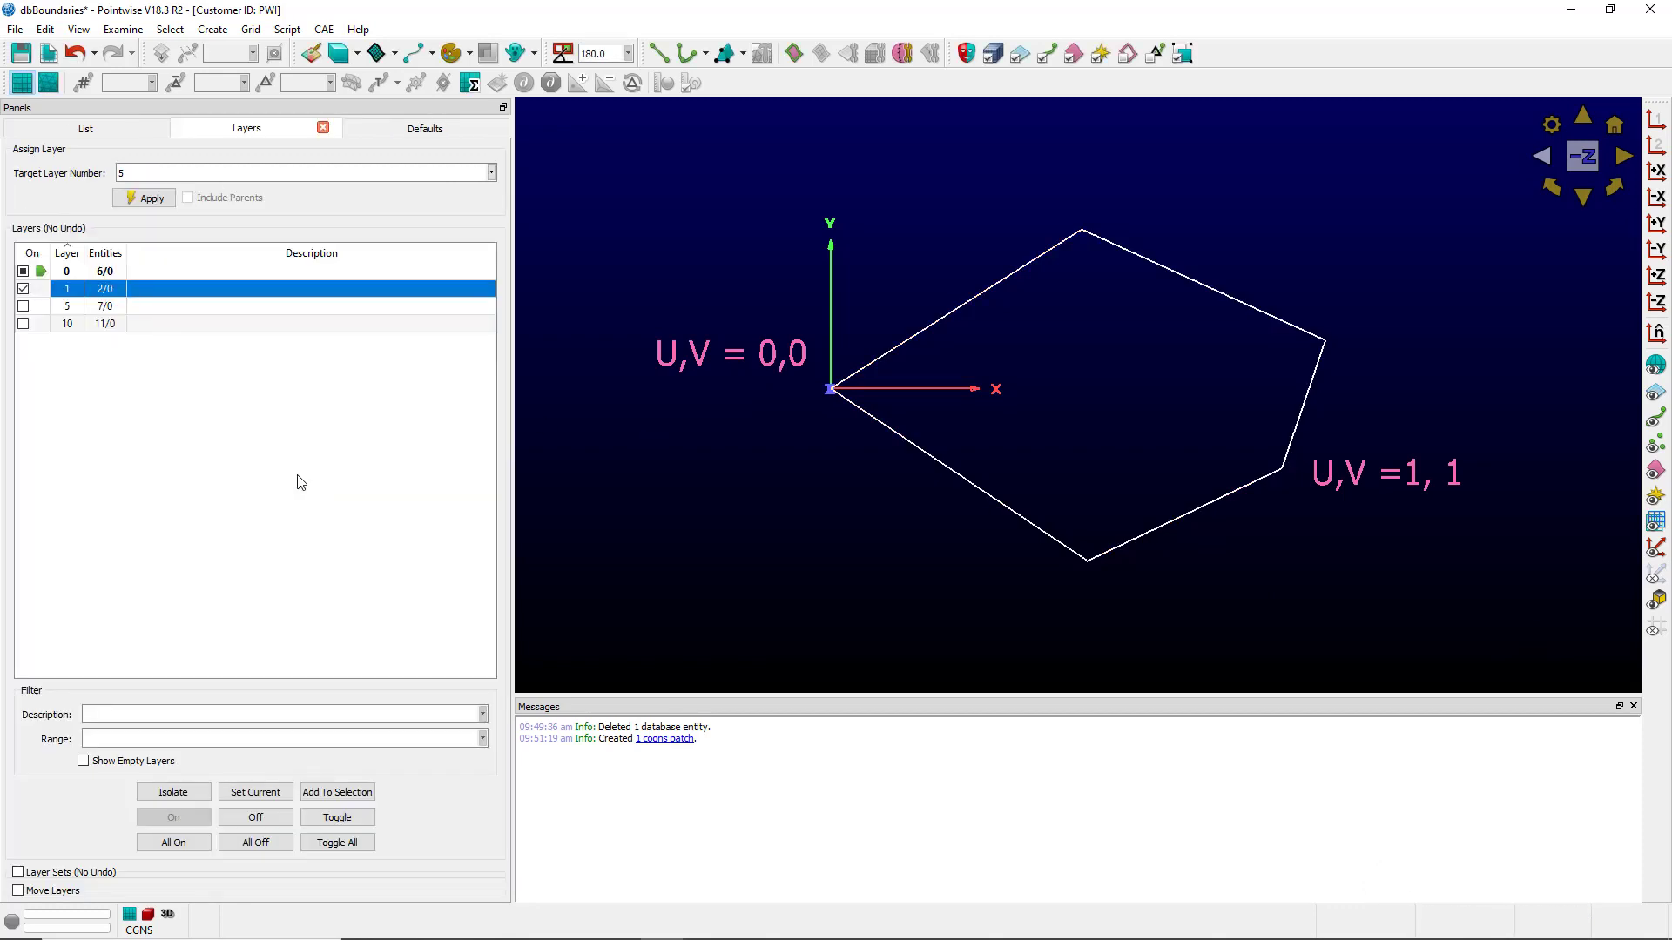
- Make layer 5 current and show only its polygon
left_click(171, 310)
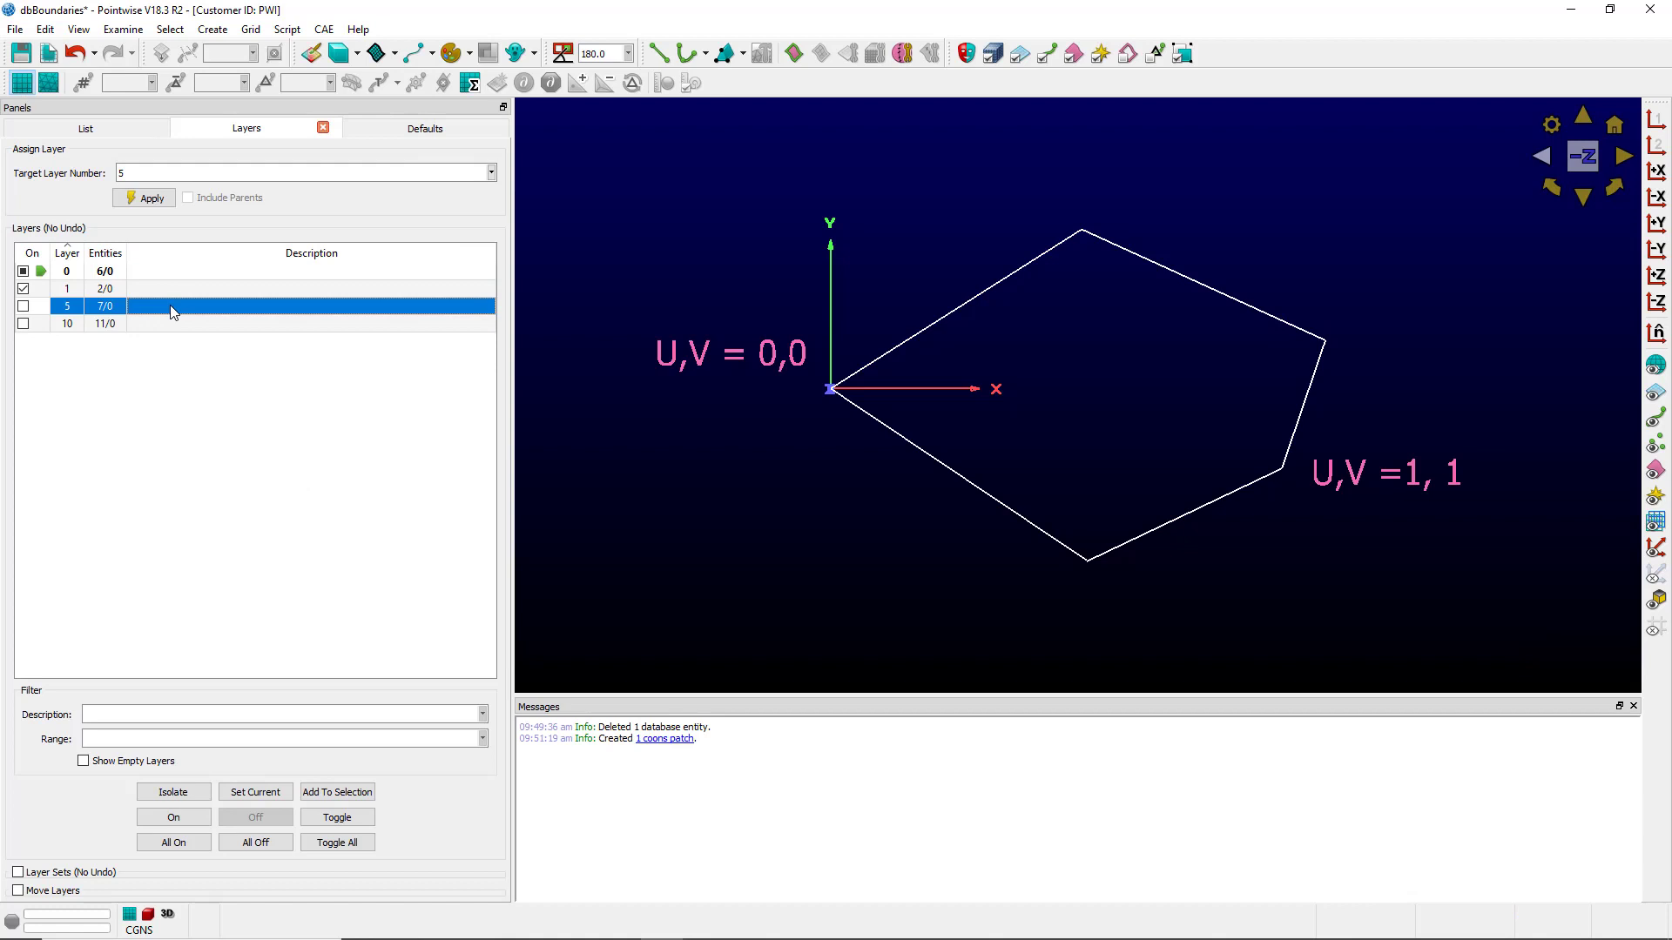
double_click(172, 309)
left_click(23, 272)
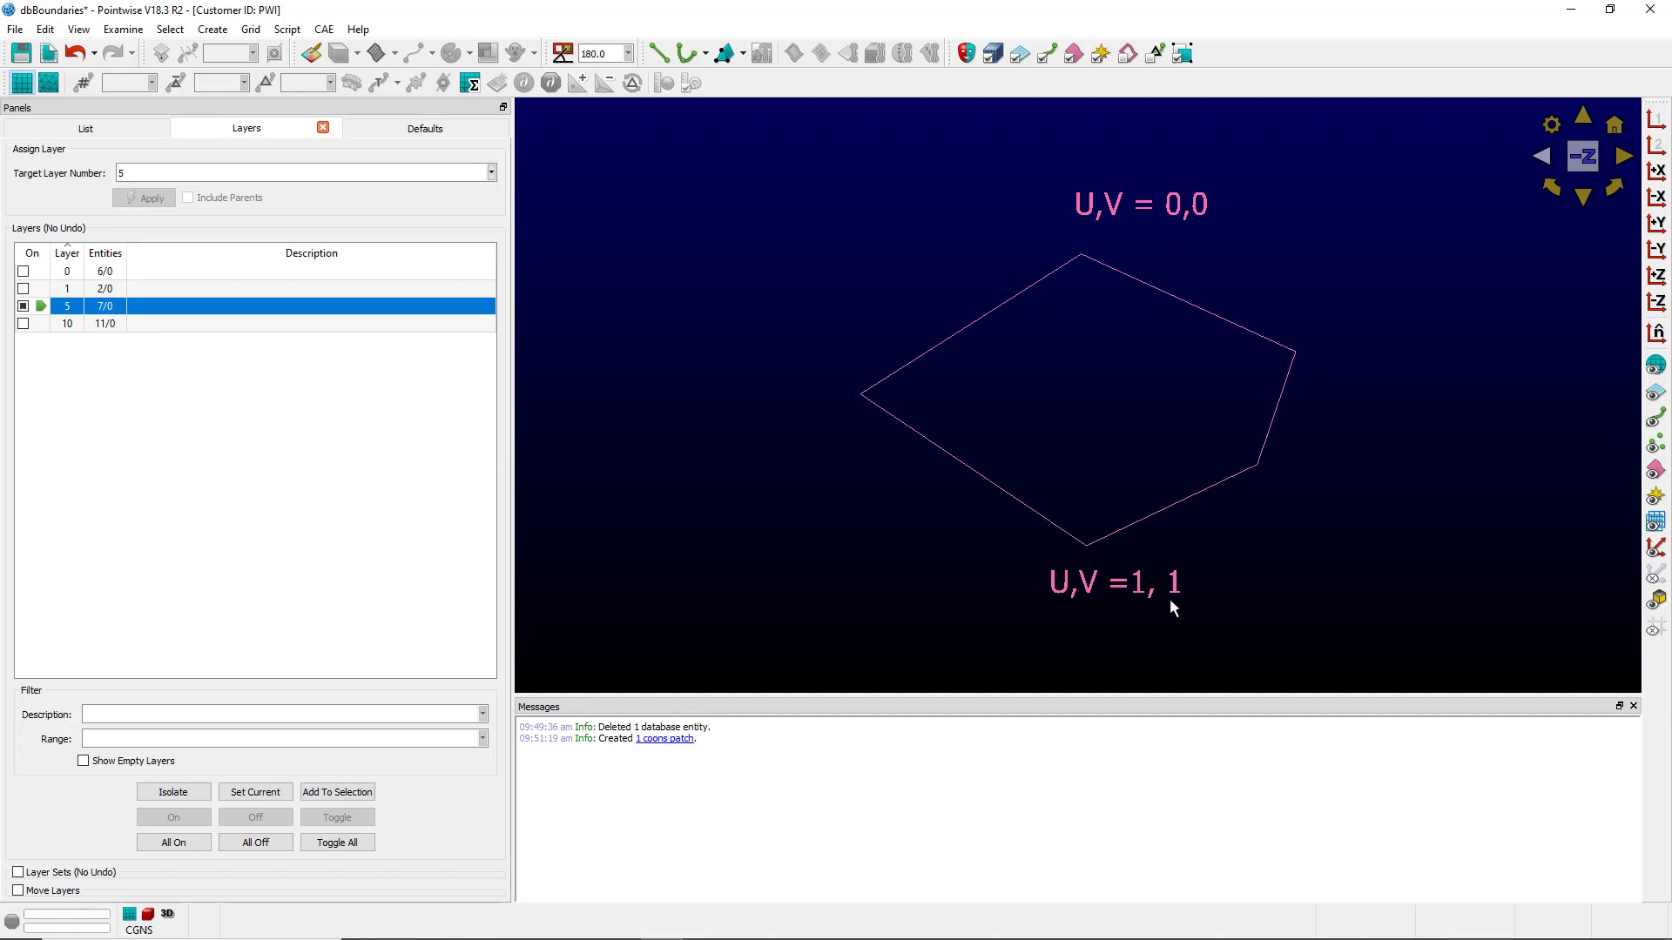
- Start a manual-side patch on layer 5 with the upper-left and lower-left curves as sides one and two
left_click(212, 30)
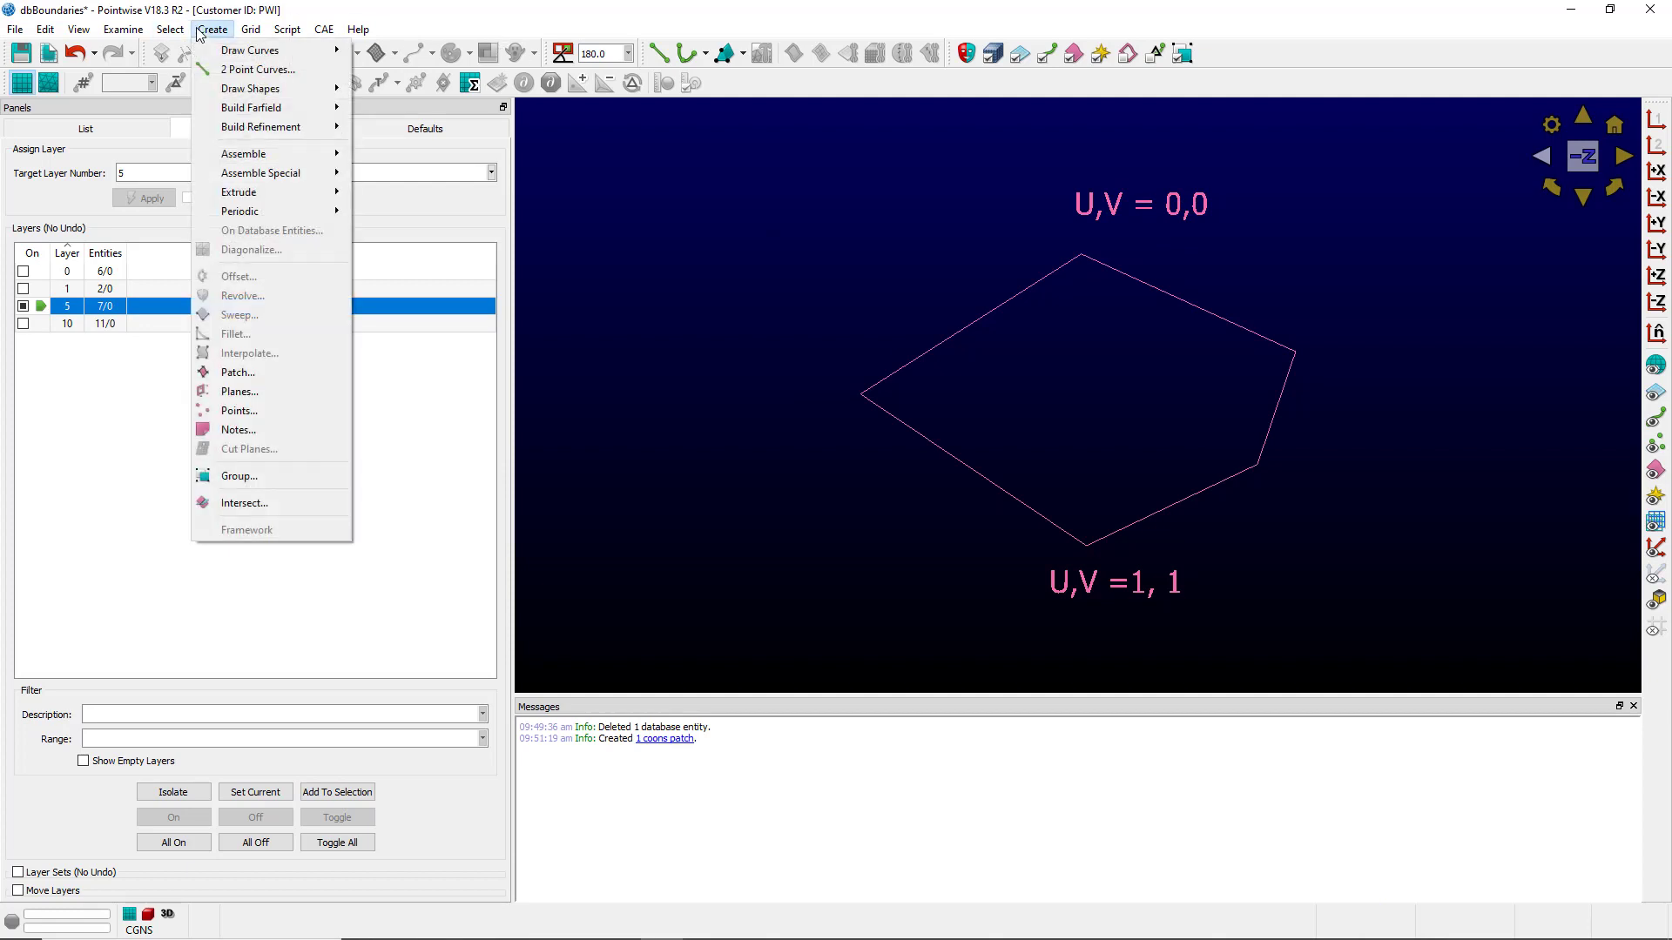
left_click(284, 371)
left_click(105, 364)
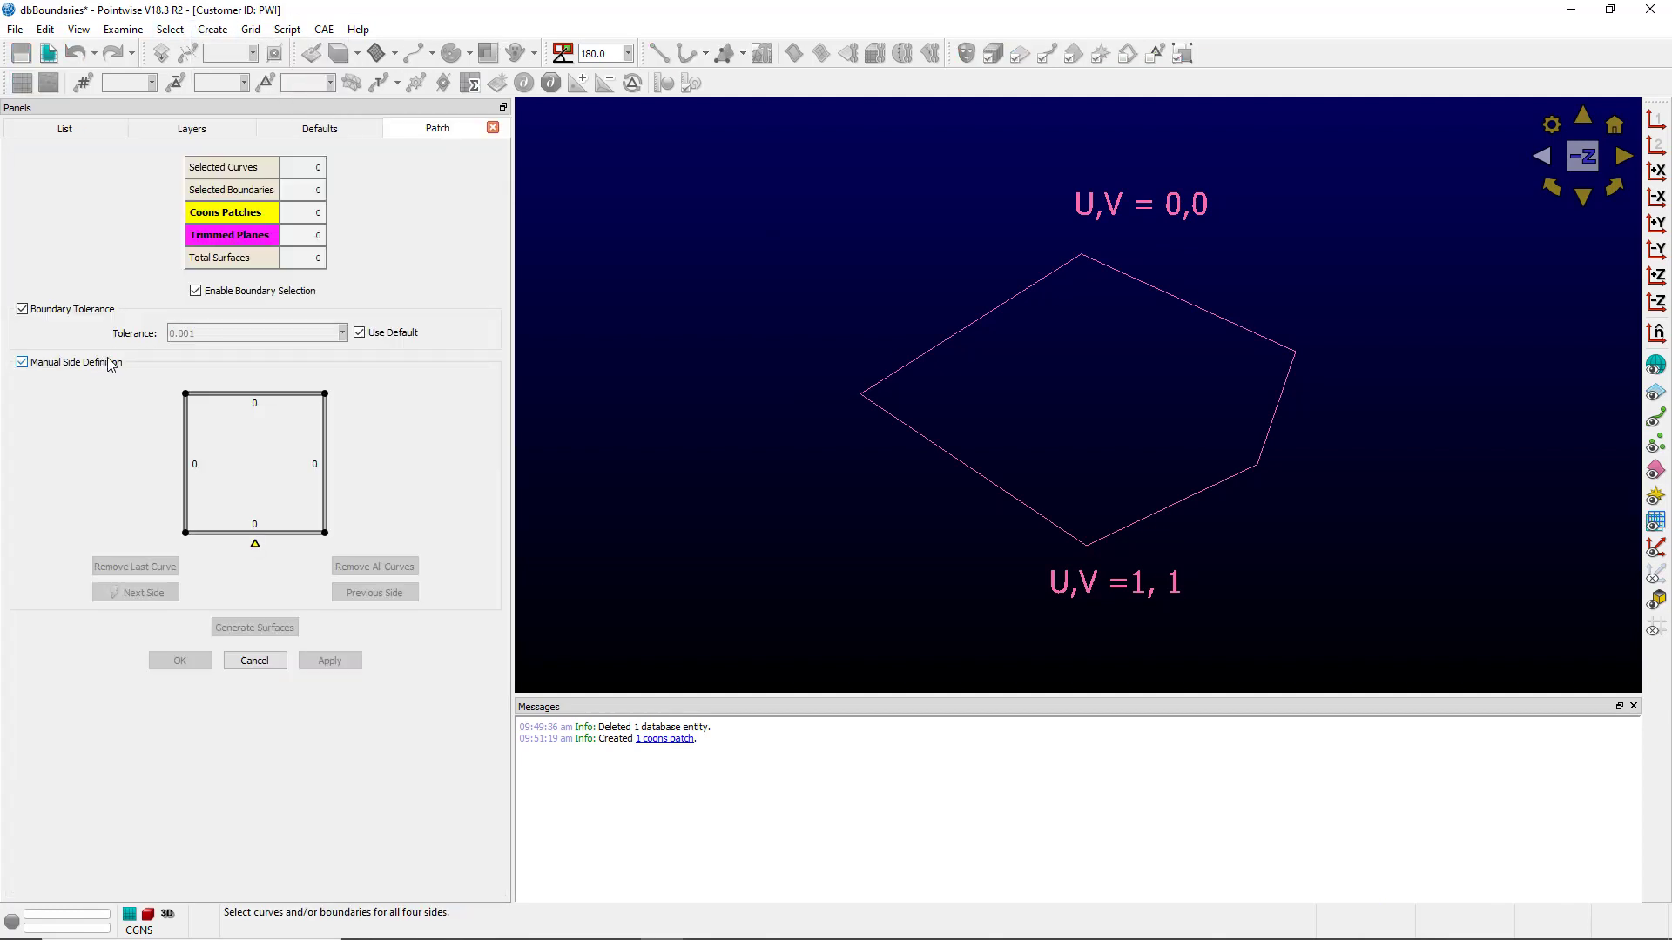
left_click(966, 328)
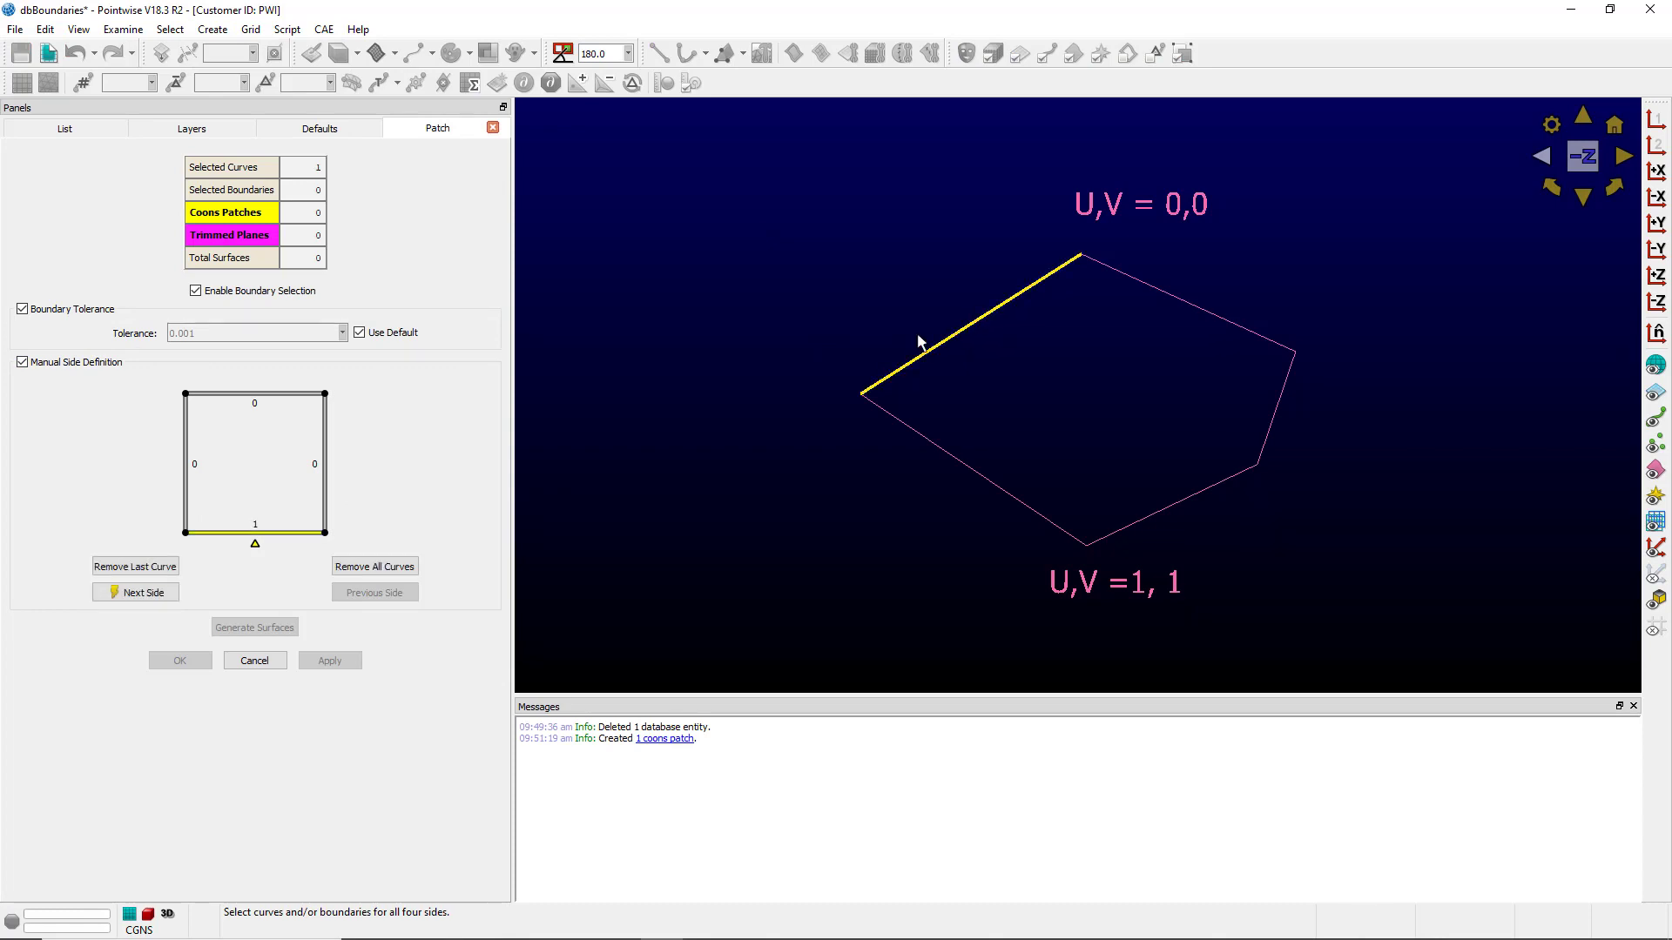
left_click(142, 592)
left_click(996, 494)
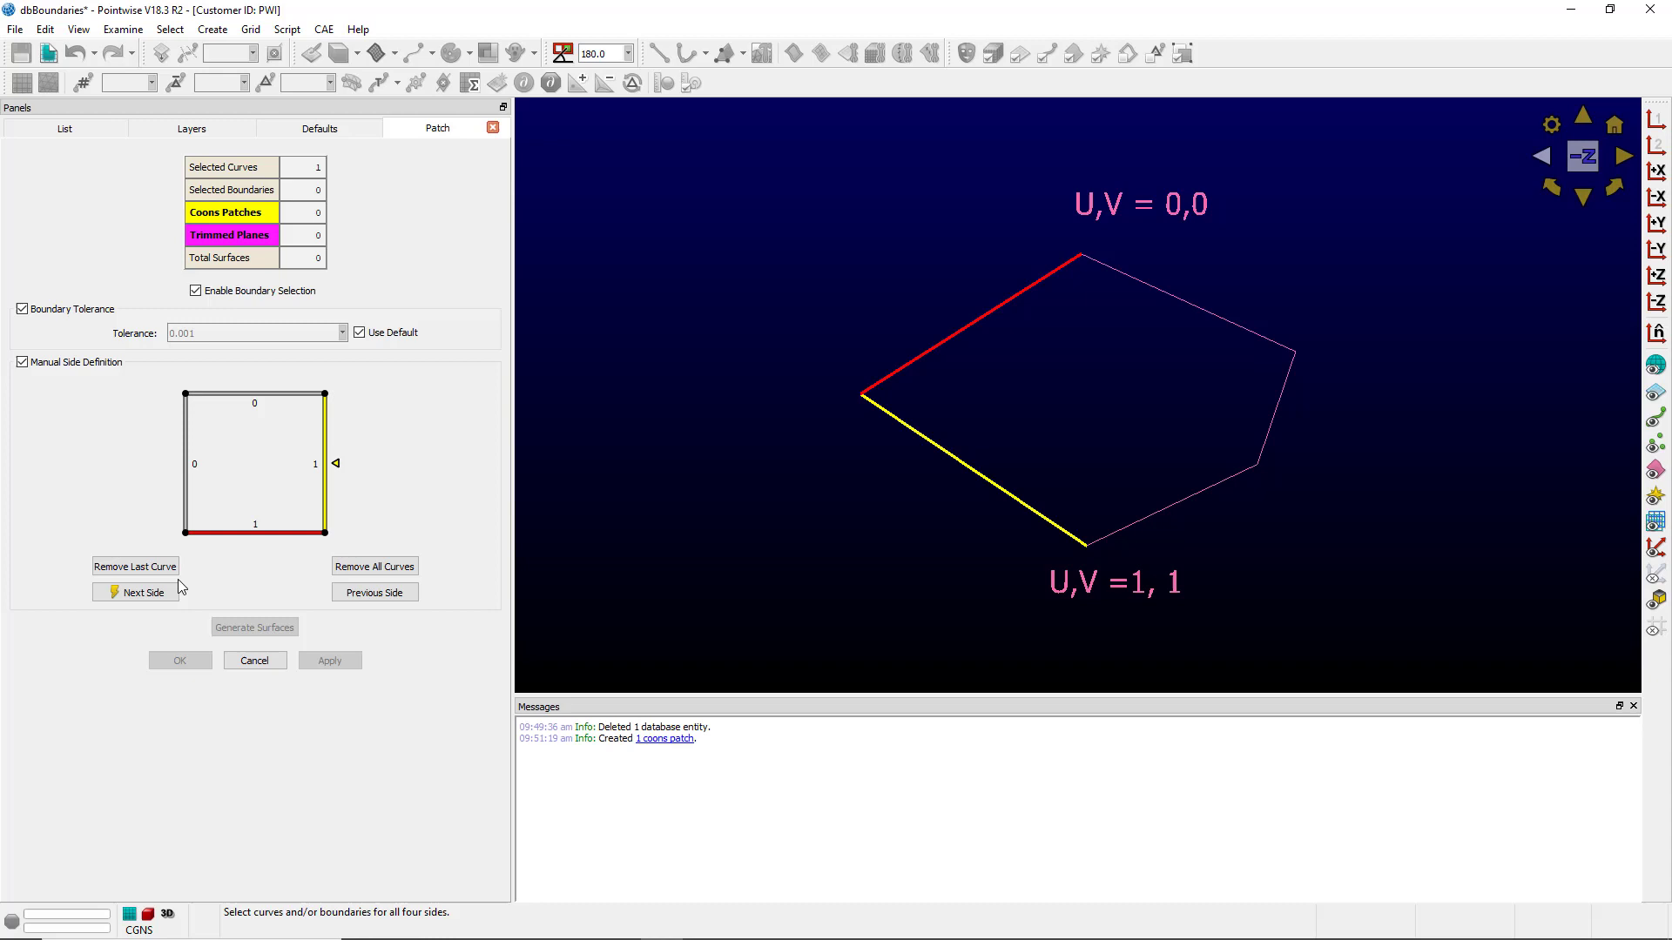
- Make the lower-right and short right curves side three, the upper-right side four, and generate the patch
left_click(143, 591)
left_click(1208, 485)
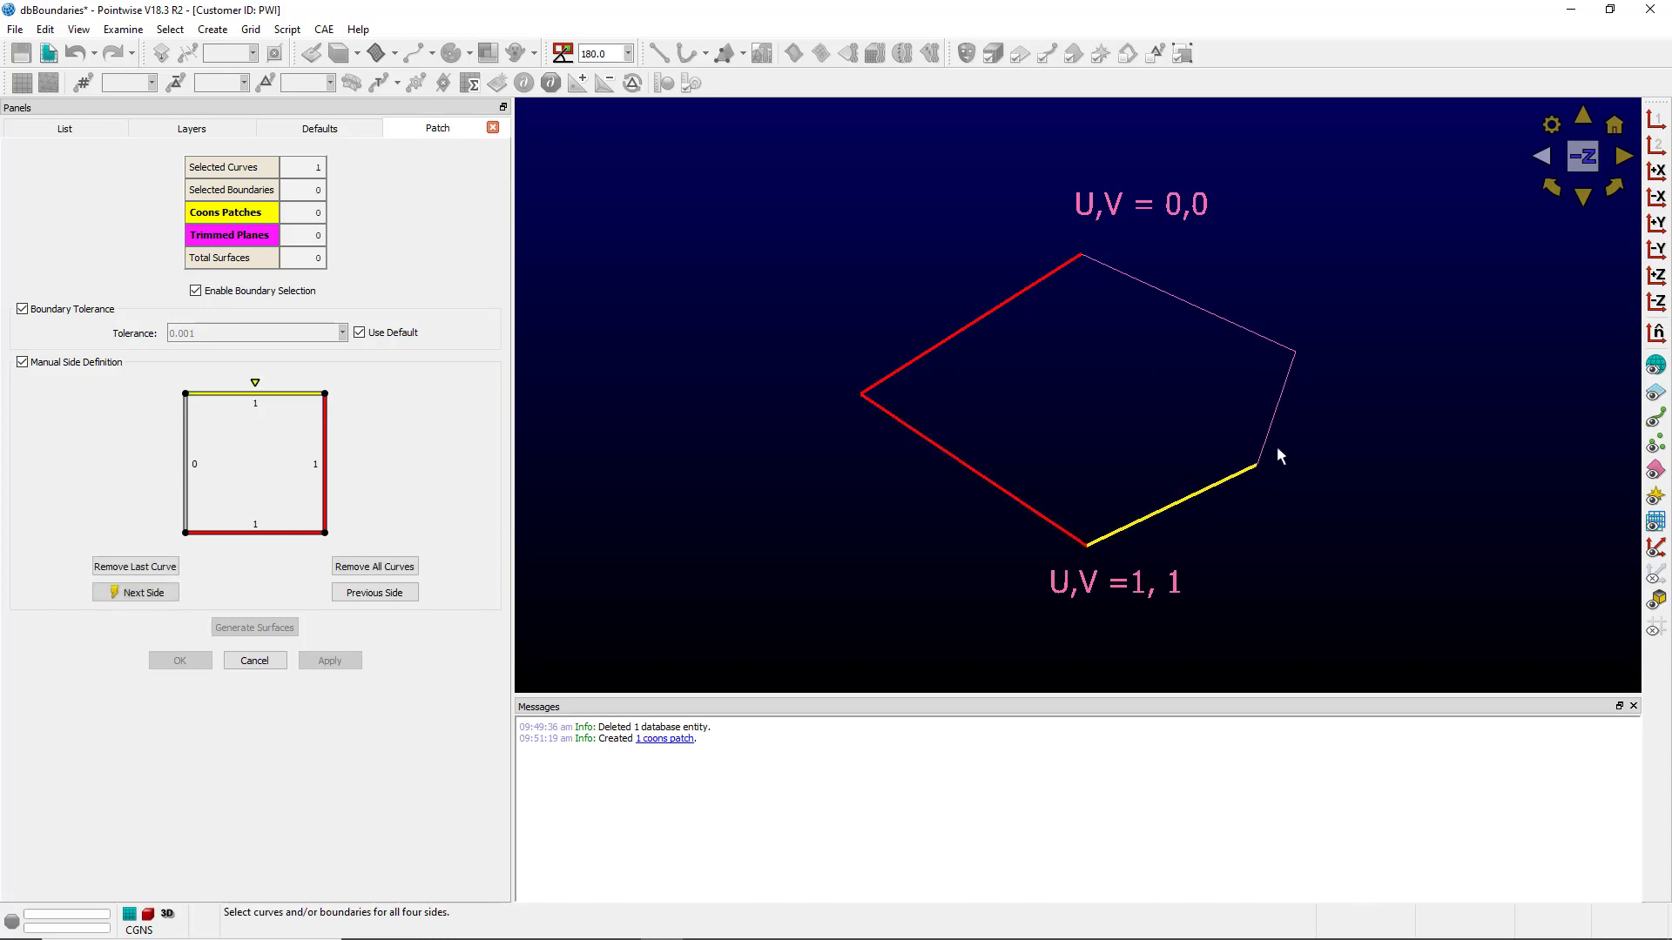
left_click(1267, 438)
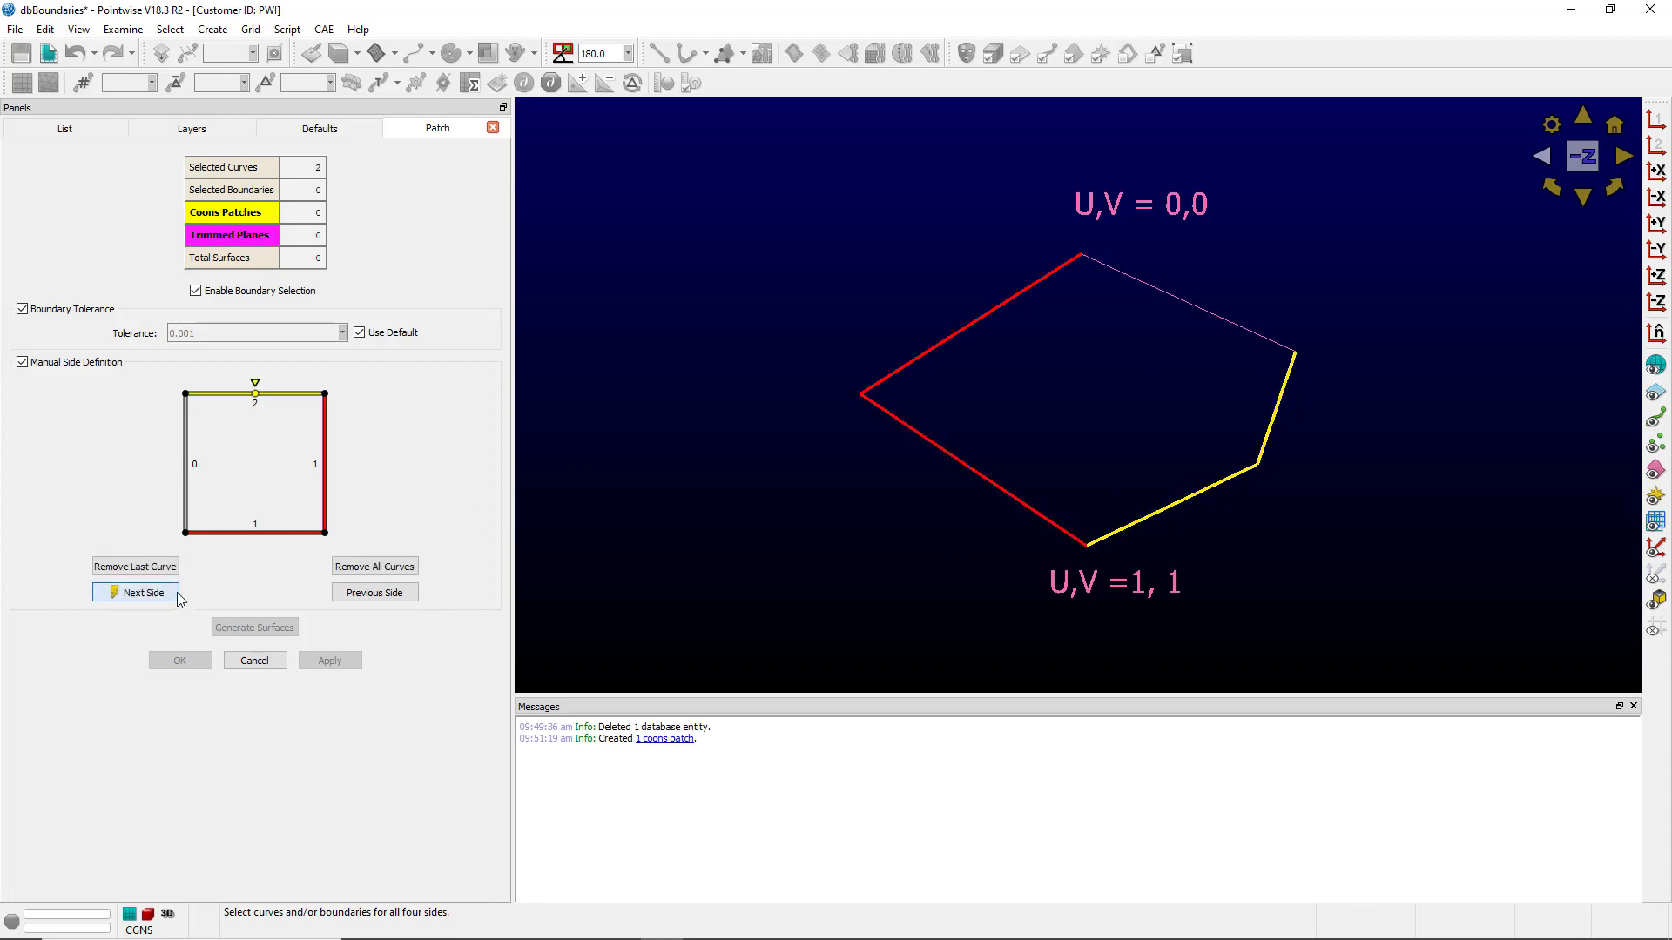
left_click(142, 592)
left_click(1152, 287)
left_click(137, 595)
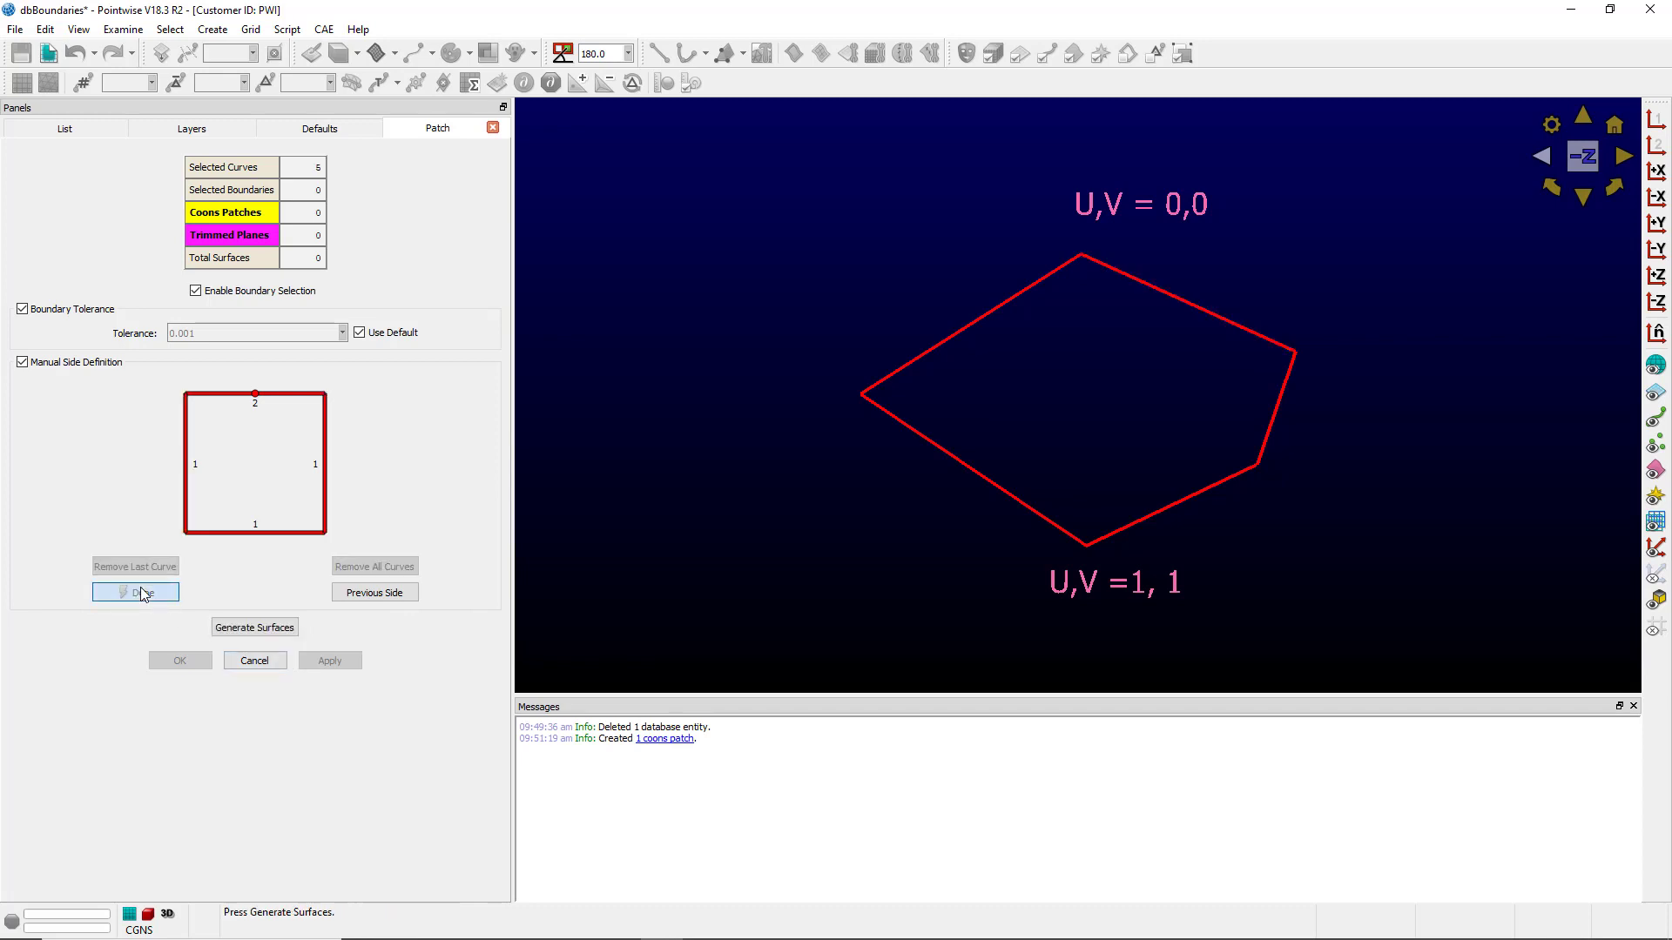
left_click(255, 628)
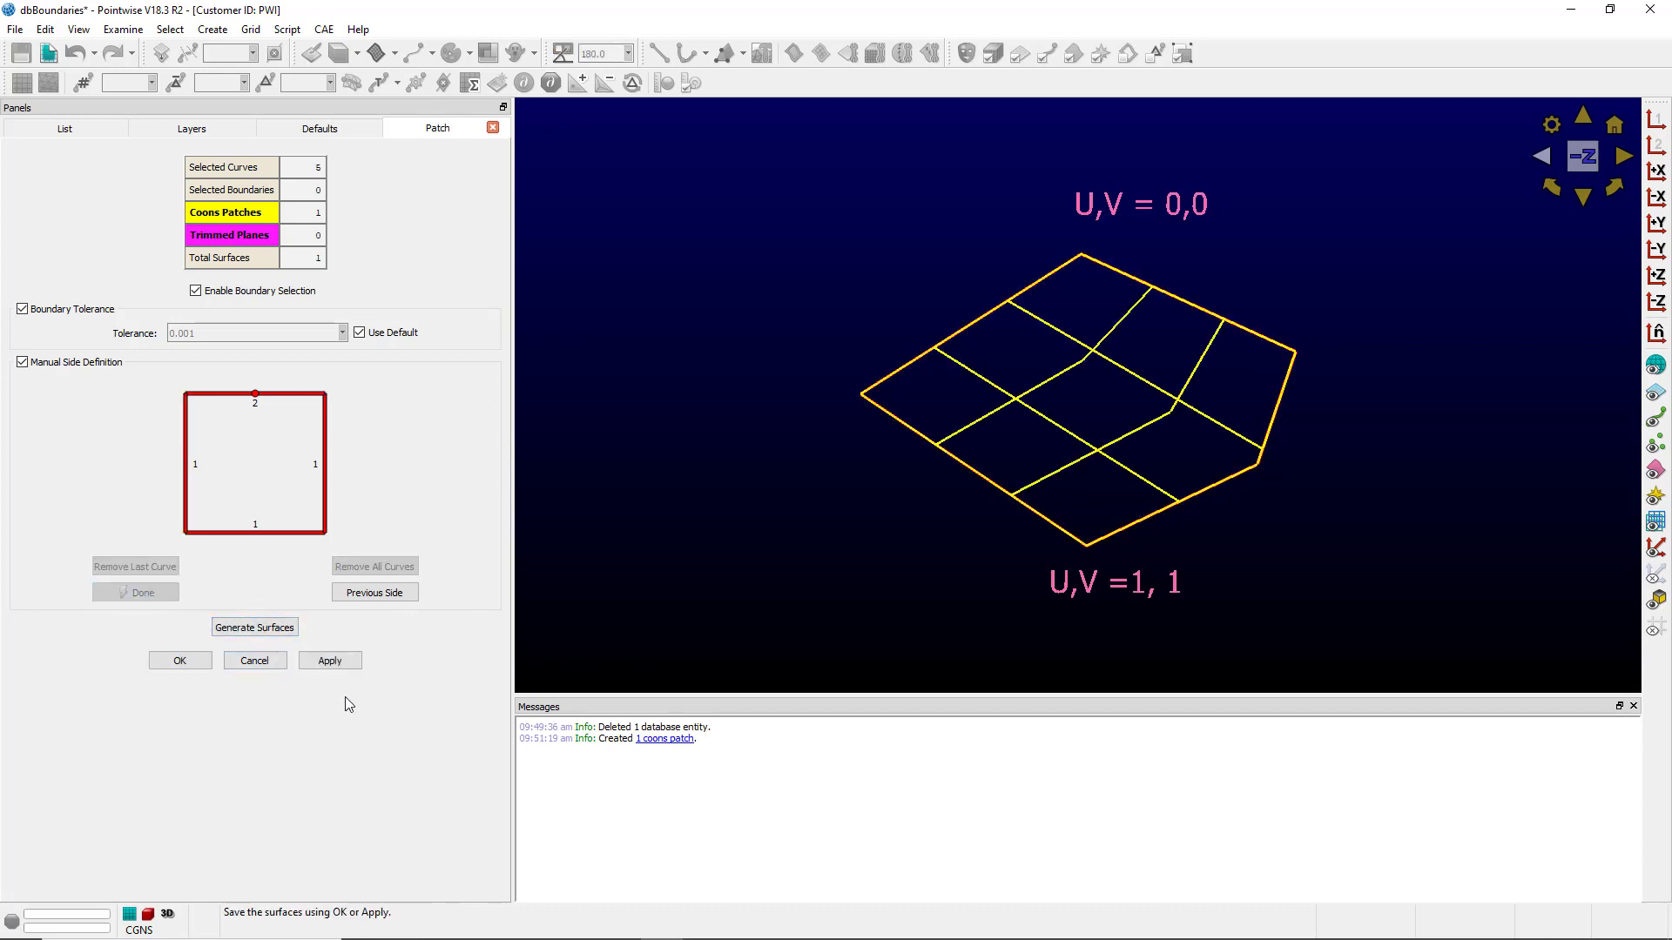
- Keep the second patch, select it, and open Split to confirm U,V = 0,0 at the top vertex
left_click(181, 662)
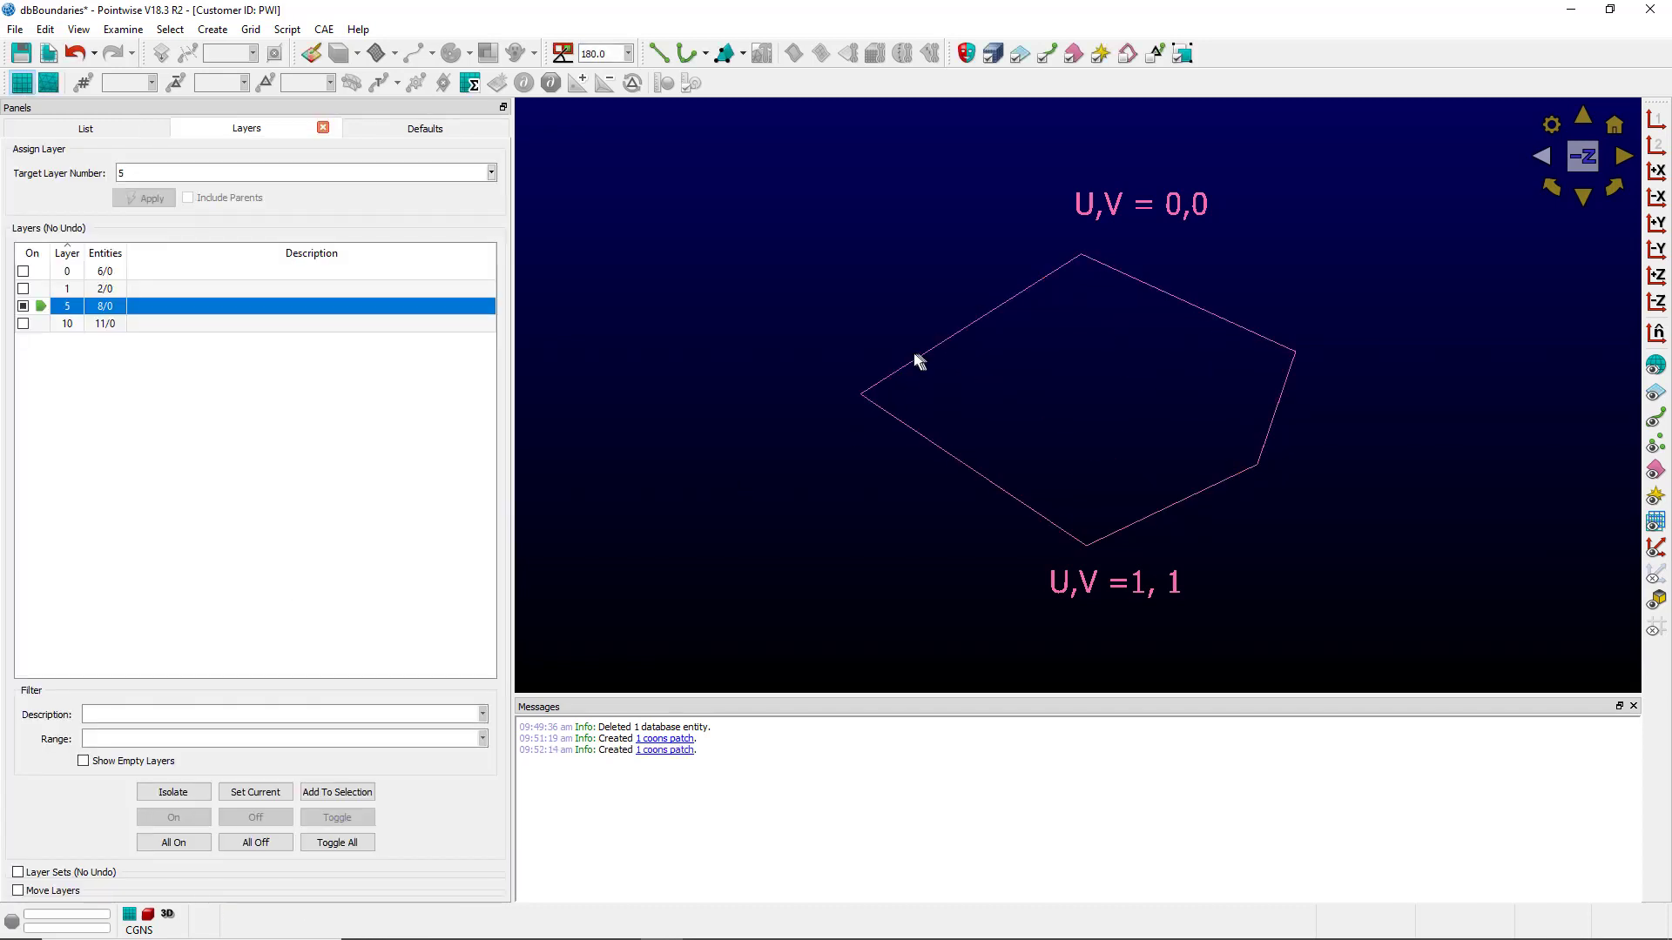
left_click(922, 358)
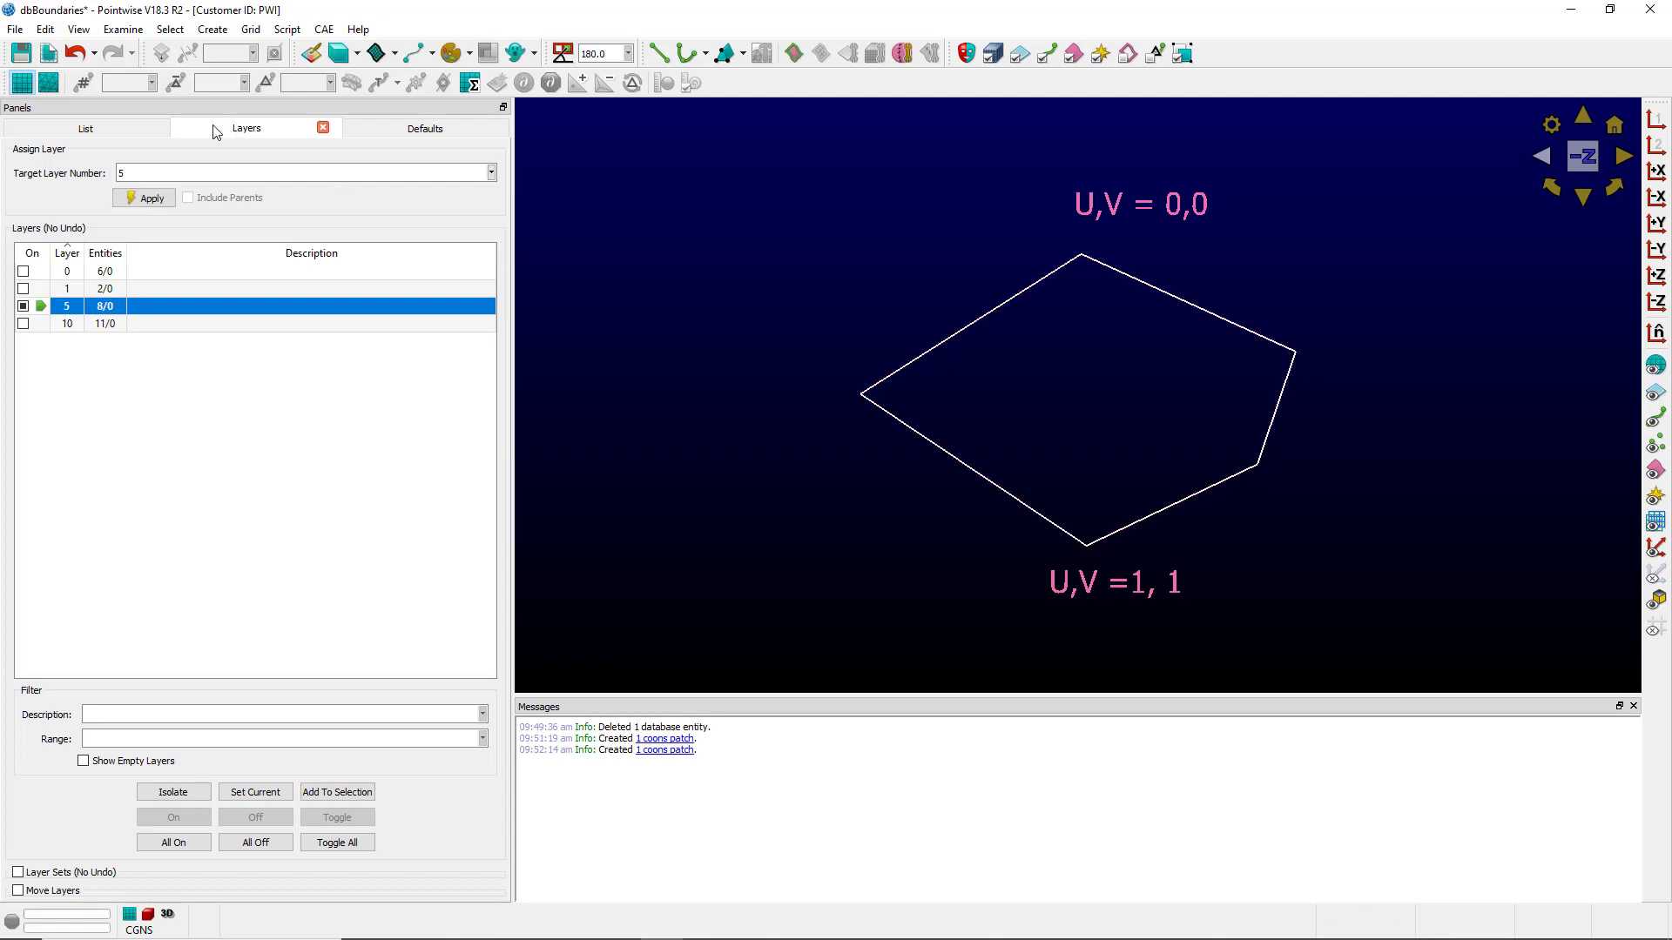
left_click(45, 30)
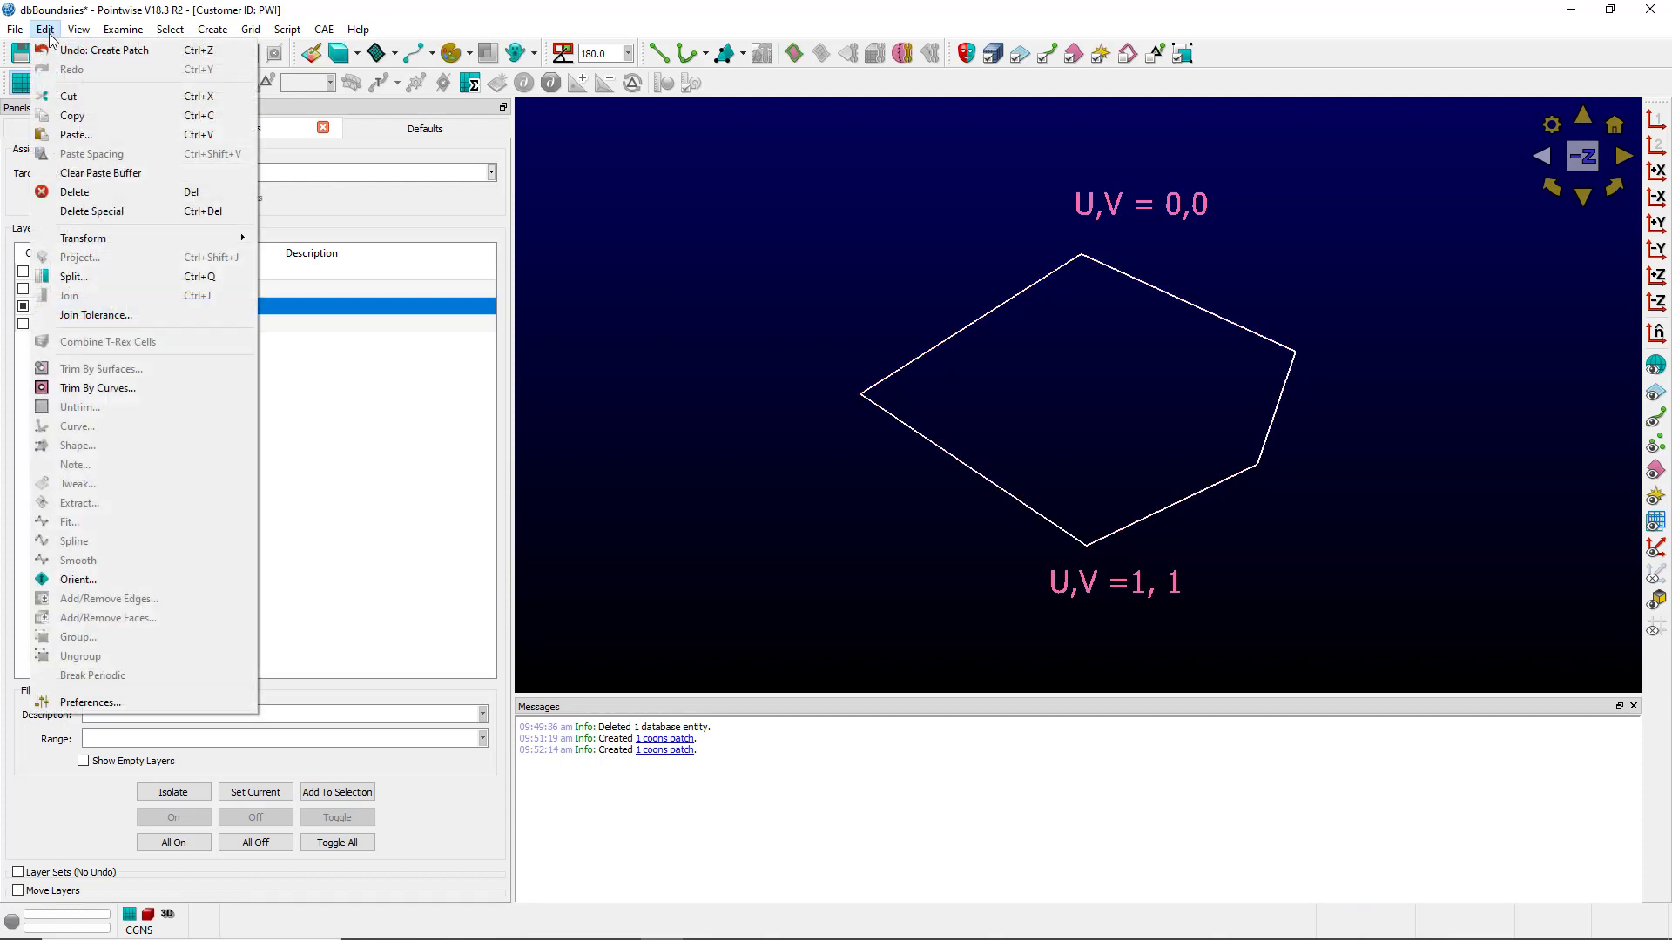
left_click(79, 272)
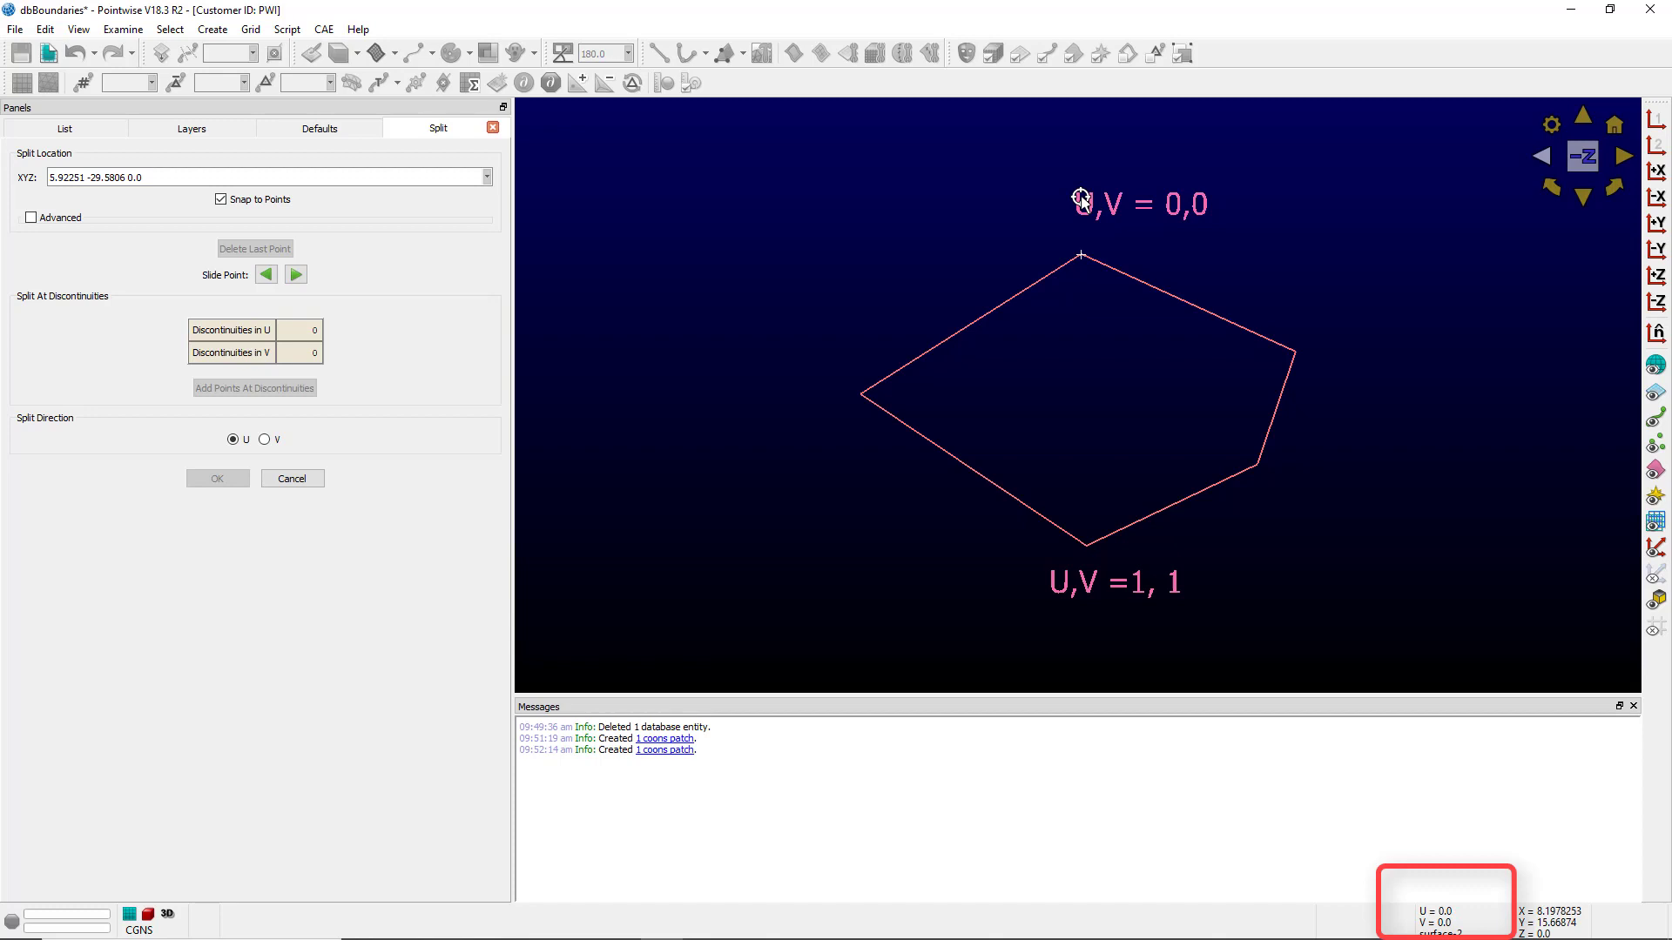